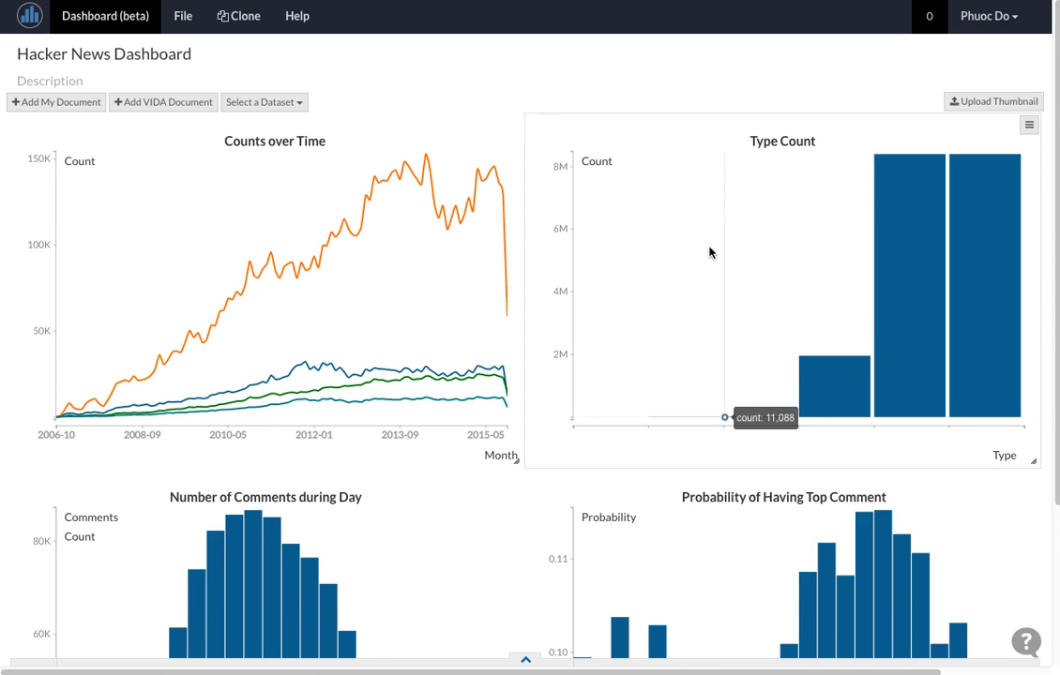
Step: Look over the Hacker News Dashboard's charts, including comments during the day and probability of having the top comment
scroll(703, 258, down, 2)
scroll(696, 266, down, 2)
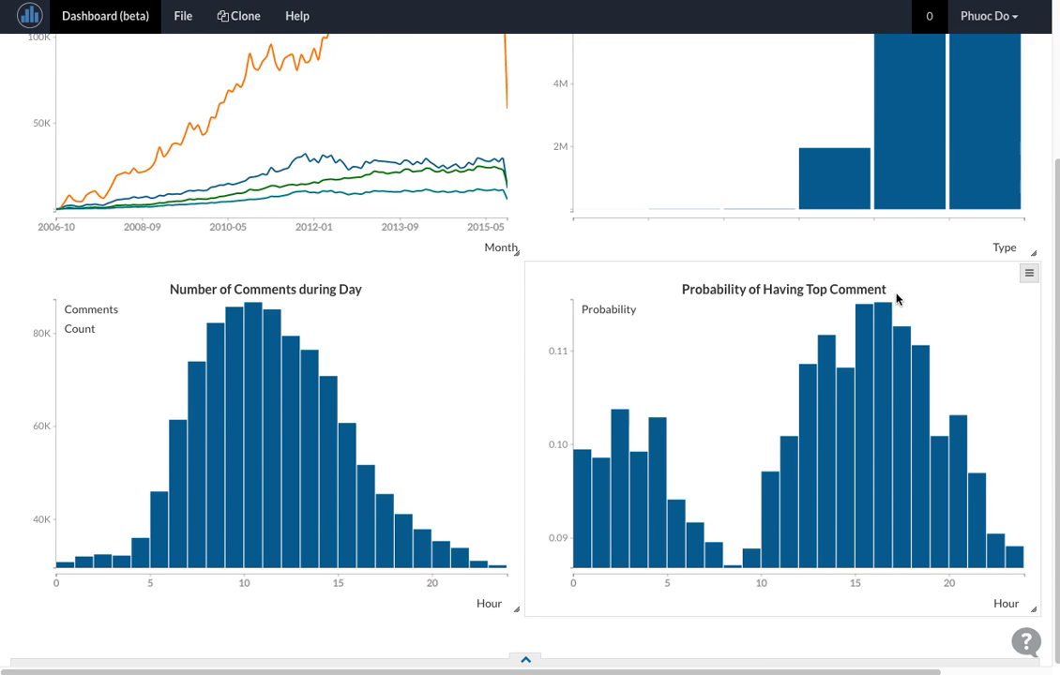
scroll(896, 298, up, 3)
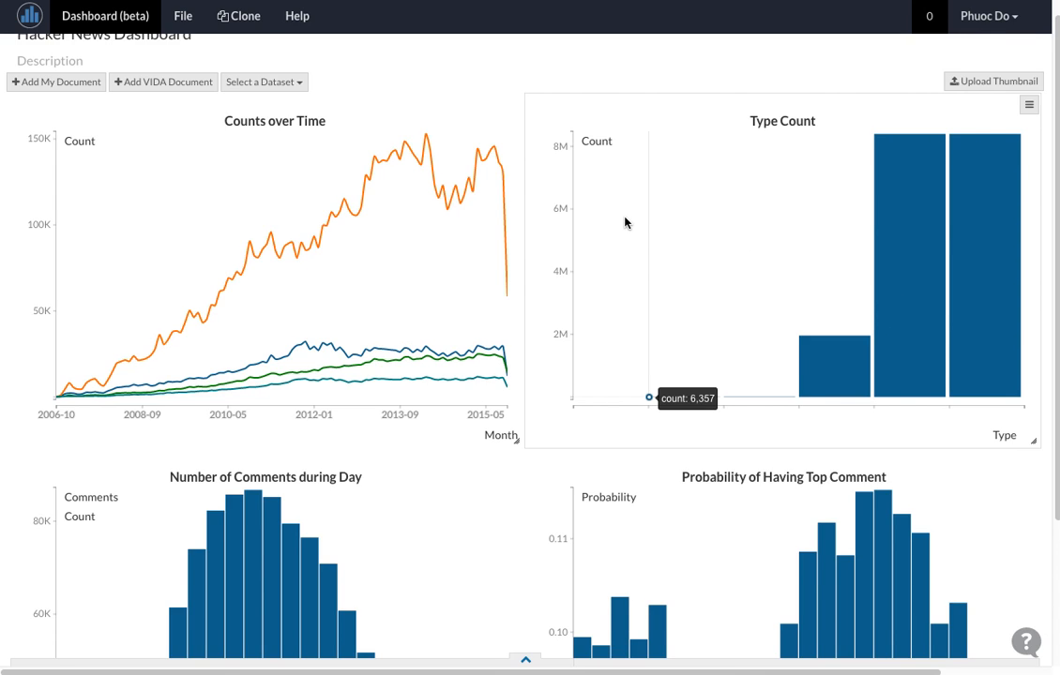
scroll(624, 222, up, 1)
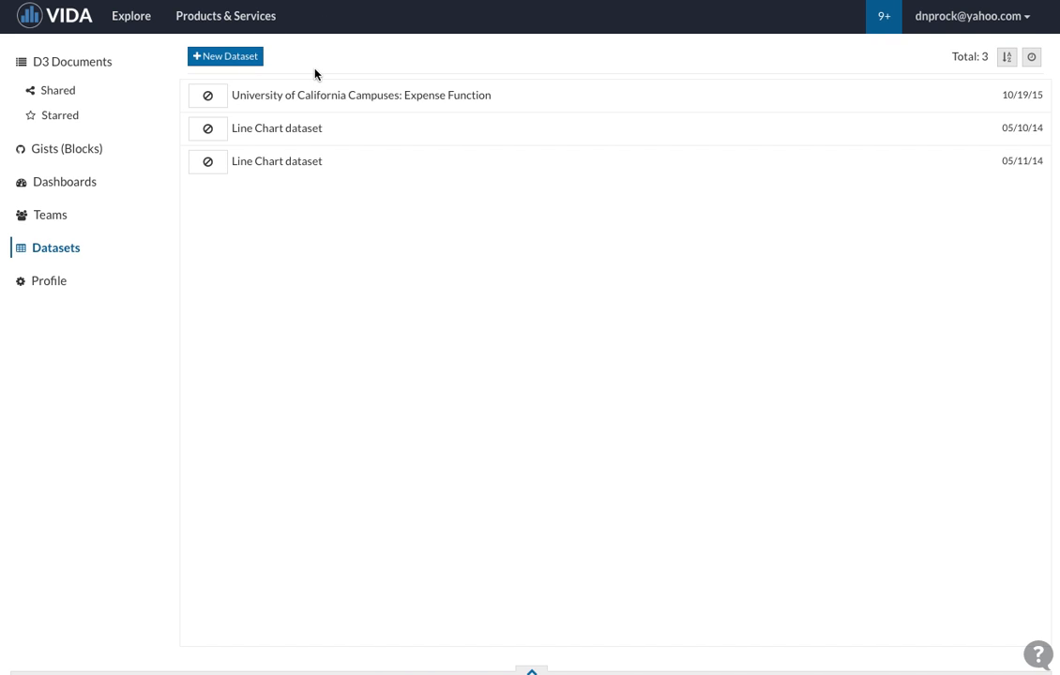
Step: Create a new dataset titled "Hacker News - Type Count over Time"
click(231, 60)
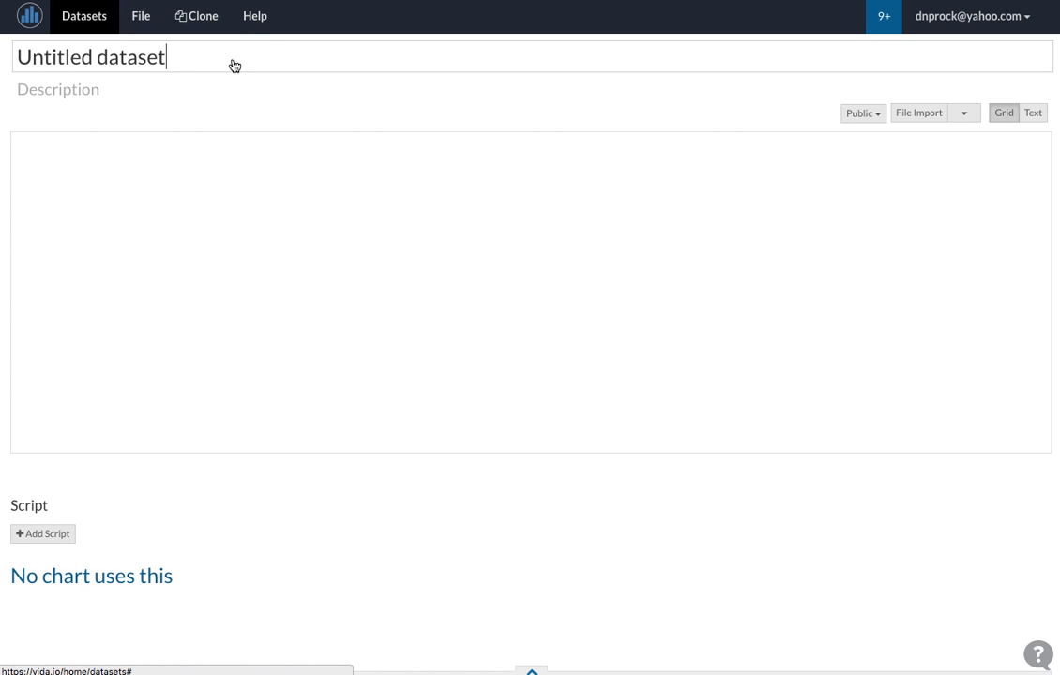
key(super+a)
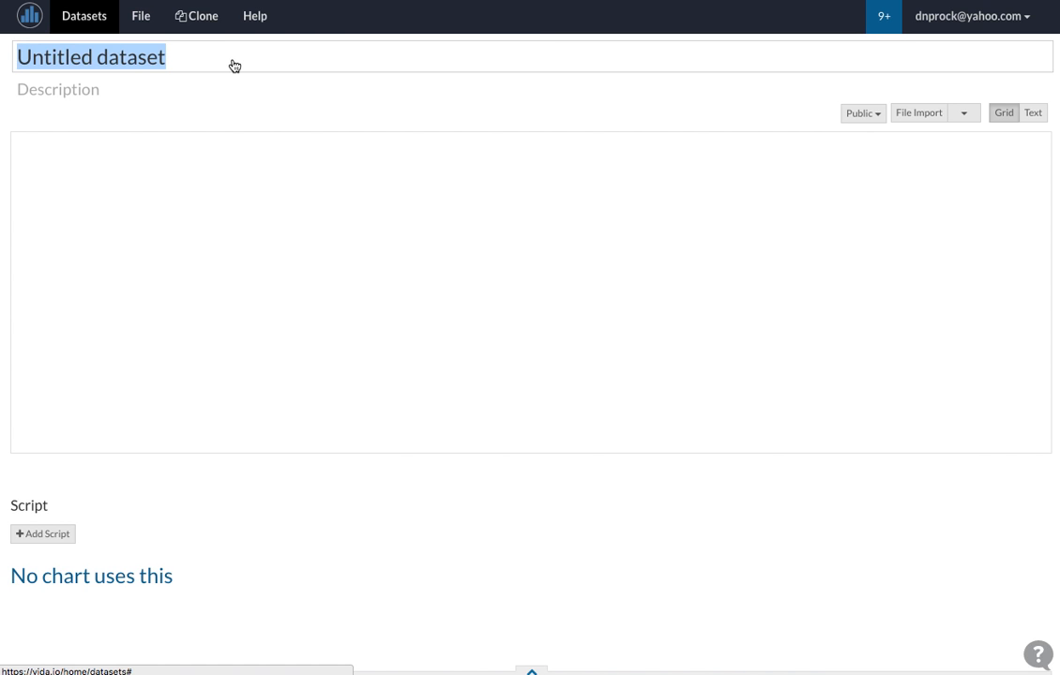
text(Hacker News - Type Count over Time)
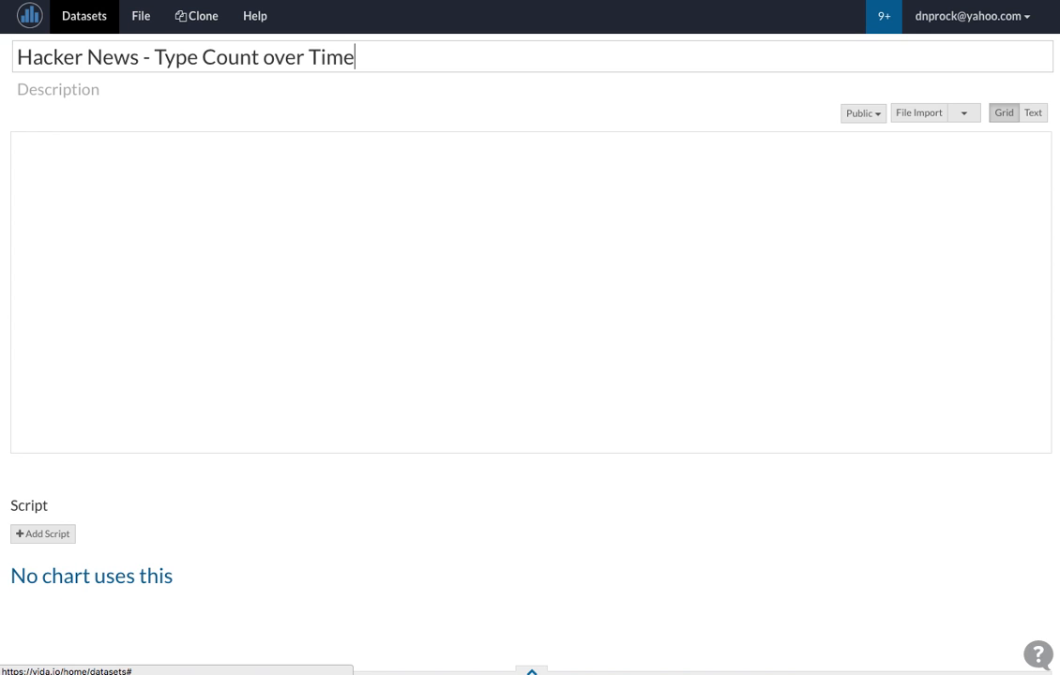
key(Return)
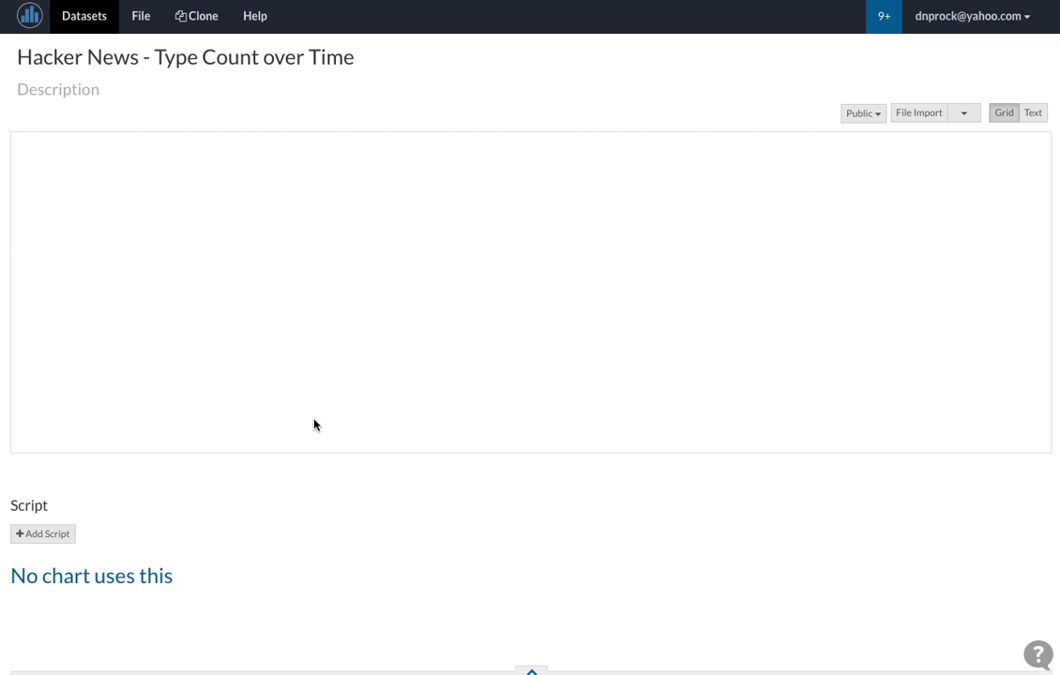
Step: Add a script to the dataset and paste in the BigQuery code joining monthly Hacker News stories and comments
click(59, 539)
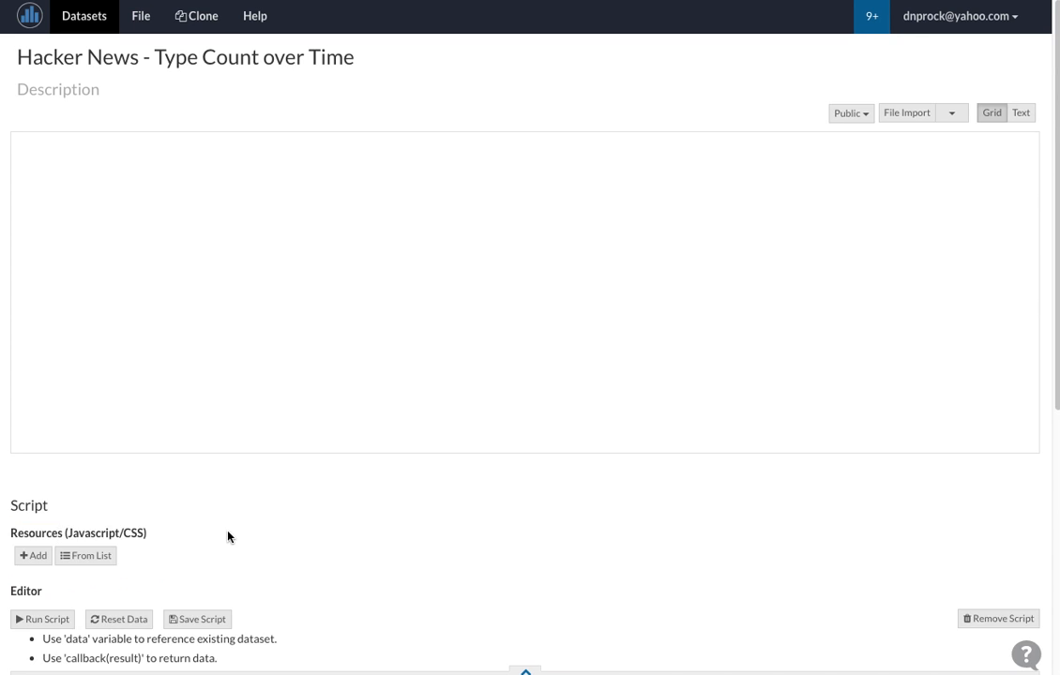
scroll(225, 532, down, 3)
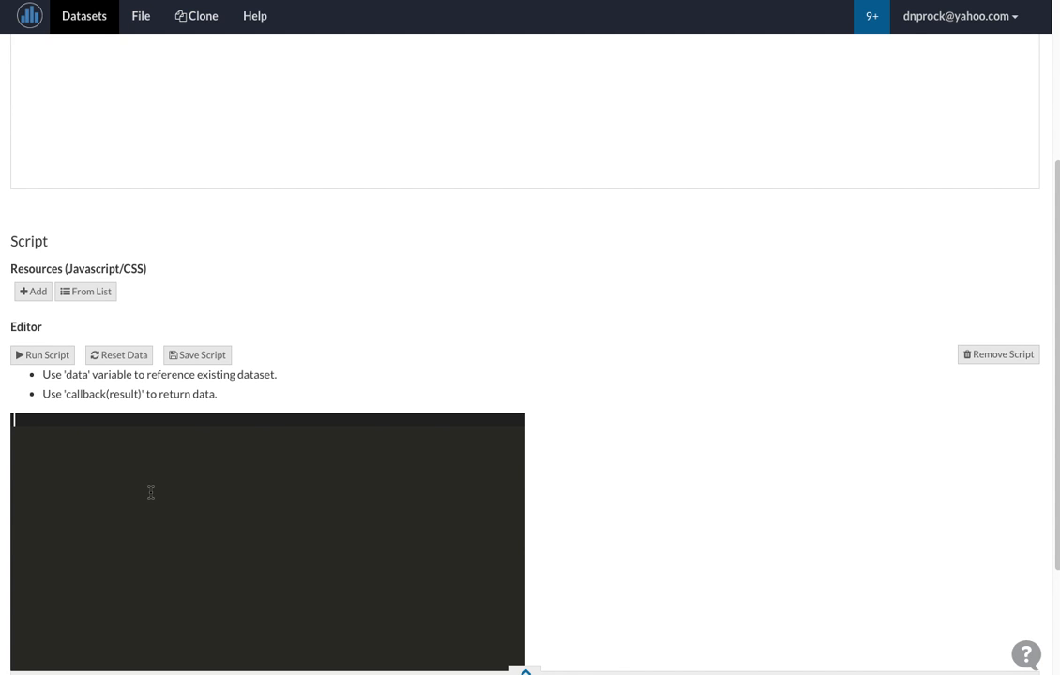
scroll(135, 481, down, 1)
scroll(130, 479, down, 1)
key(ctrl+v)
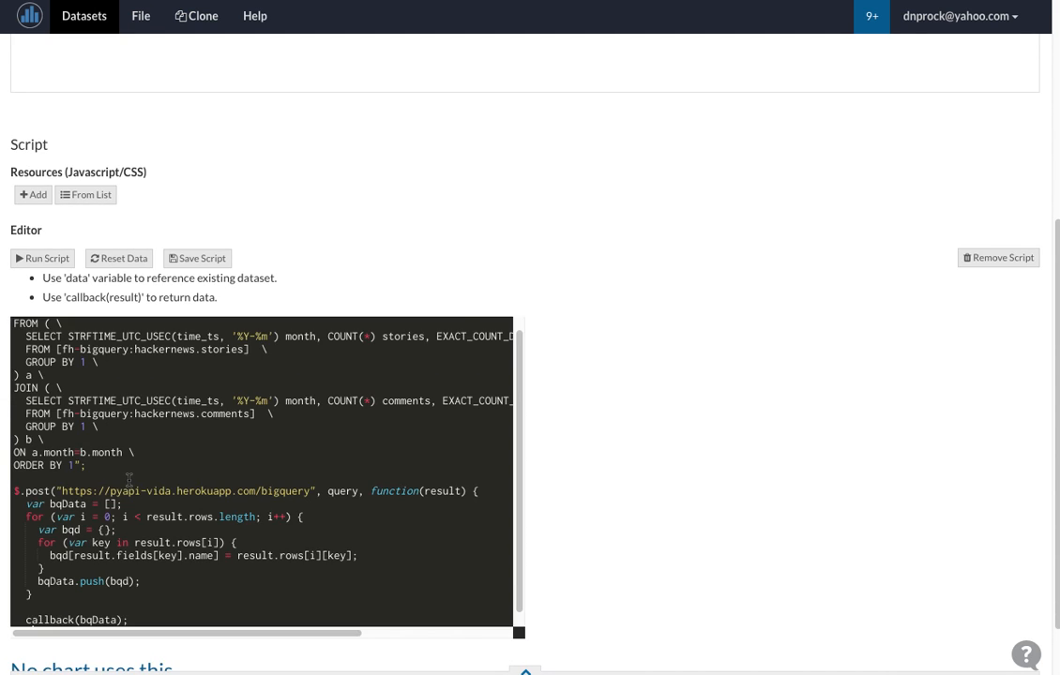
scroll(127, 481, up, 1)
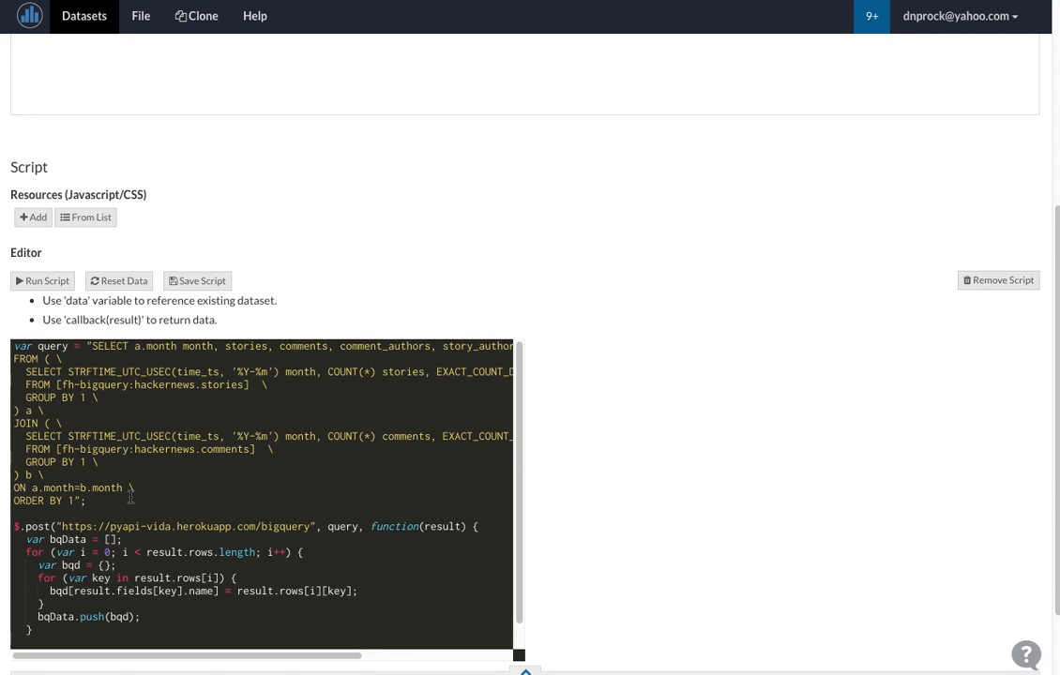
scroll(171, 495, down, 1)
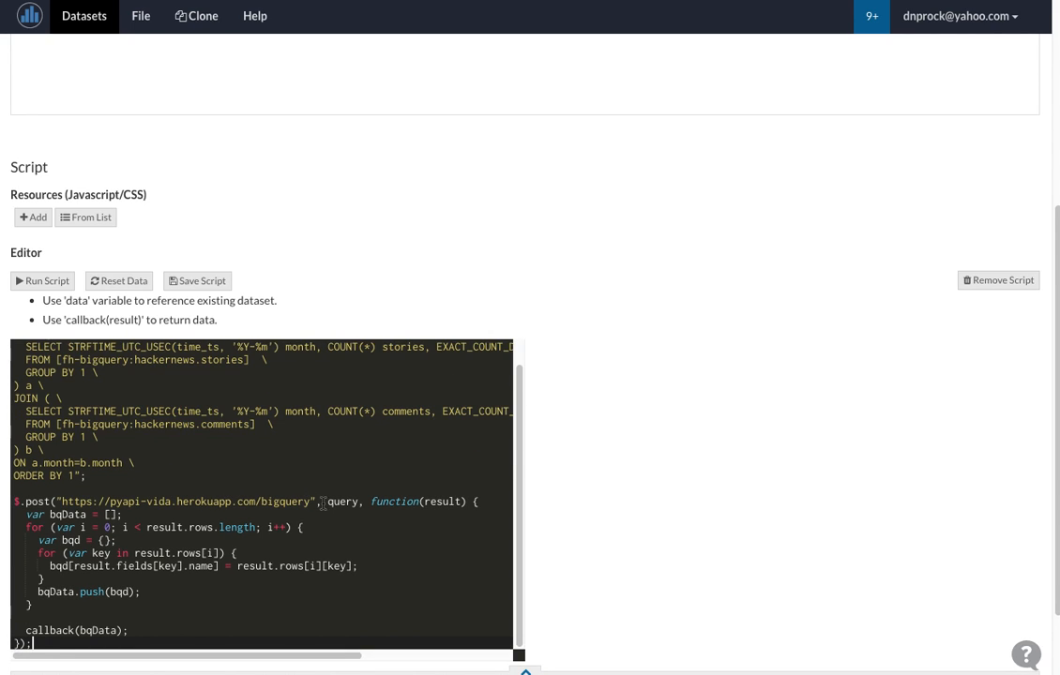
Step: Run the script to fill the dataset grid and check the monthly data
scroll(352, 504, down, 1)
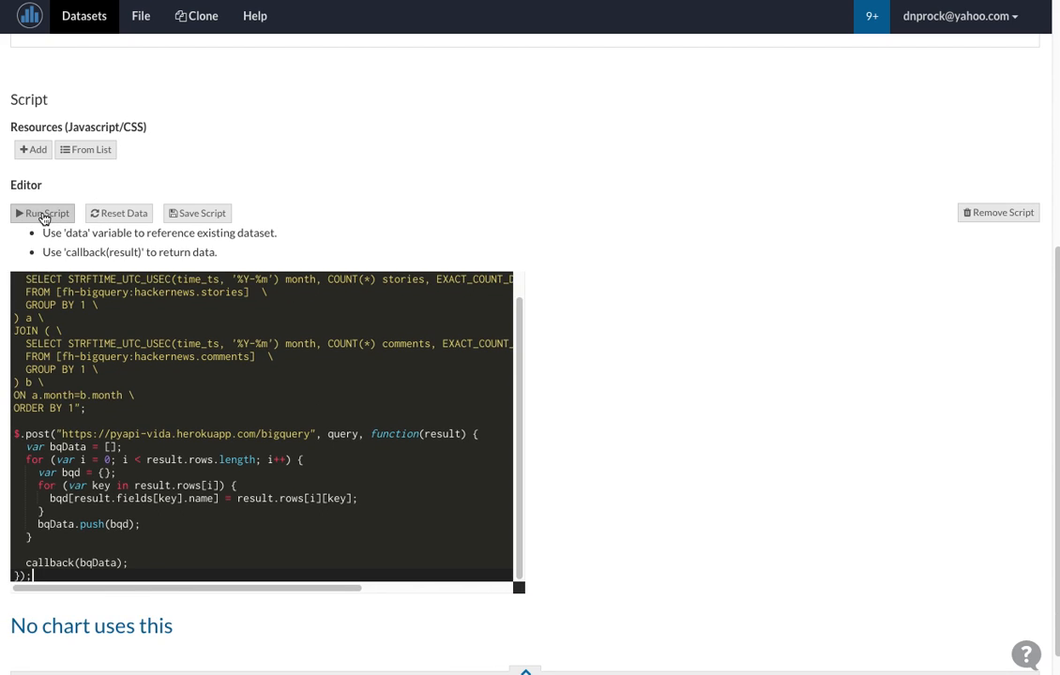
click(45, 215)
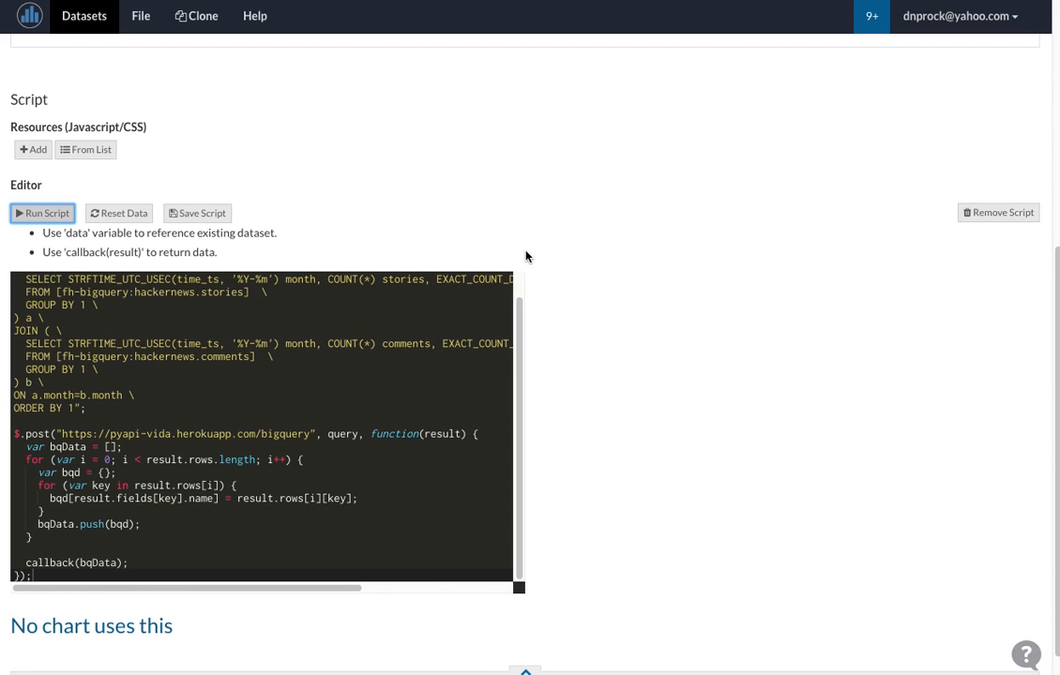
scroll(656, 292, up, 5)
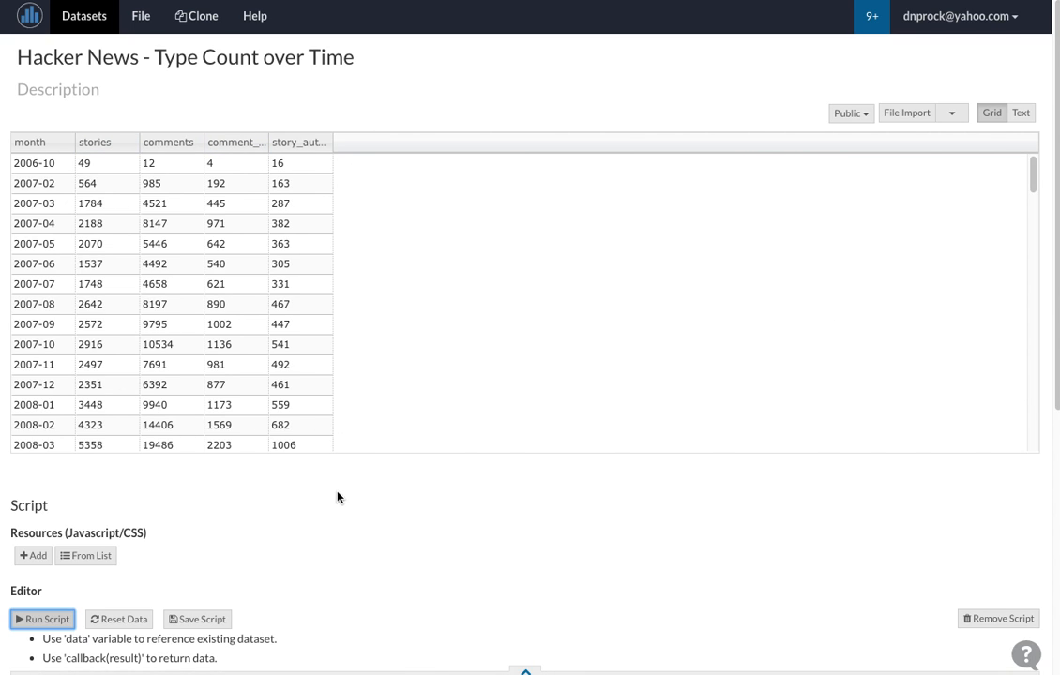
scroll(348, 504, down, 1)
scroll(469, 504, up, 1)
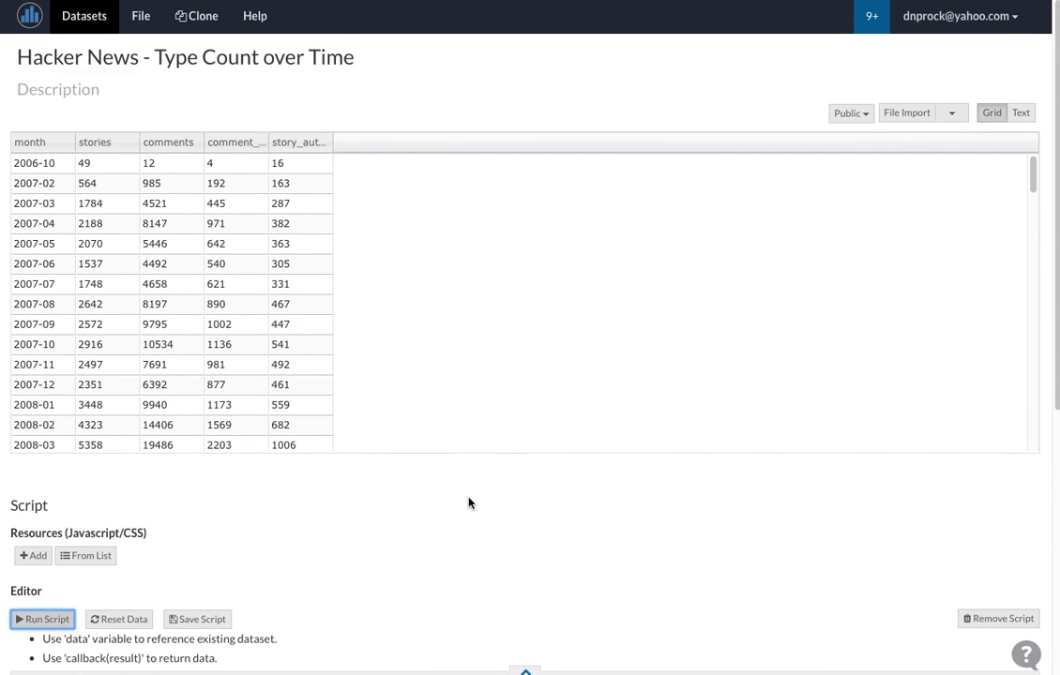
Step: Reopen the "Hacker News - Type Count over Time" dataset from the datasets list and clone it
click(31, 19)
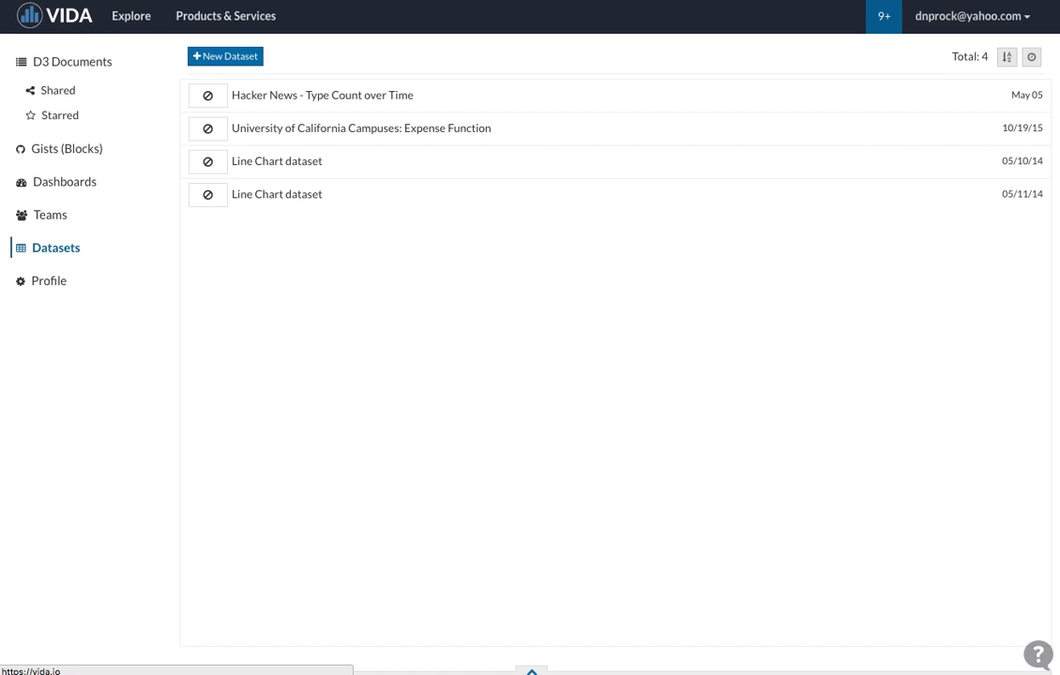
click(304, 104)
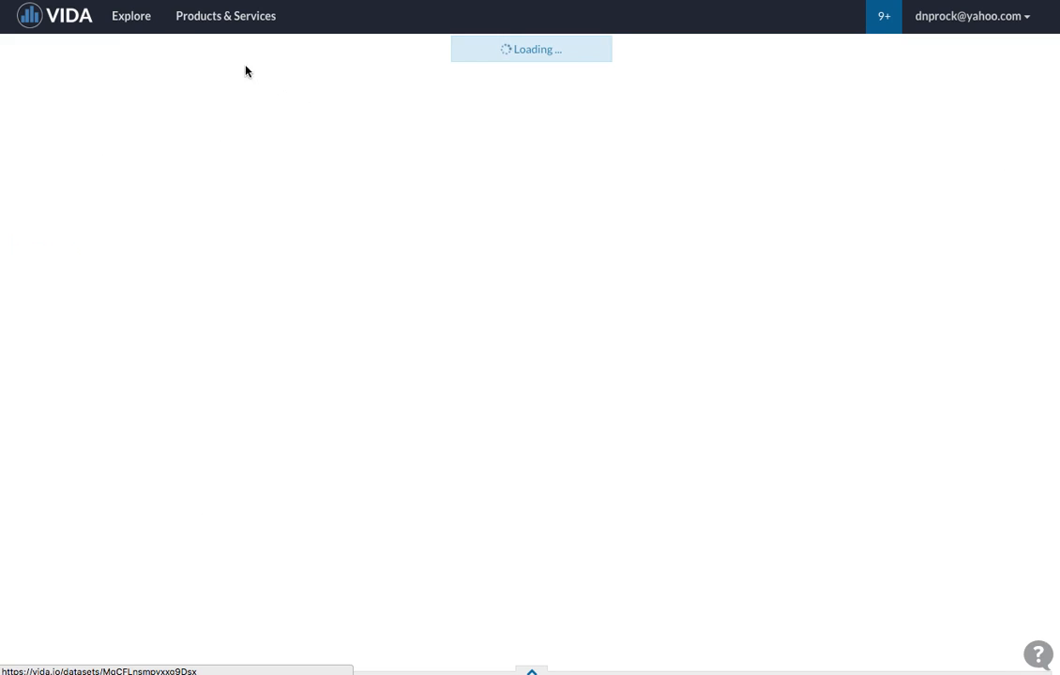
click(218, 30)
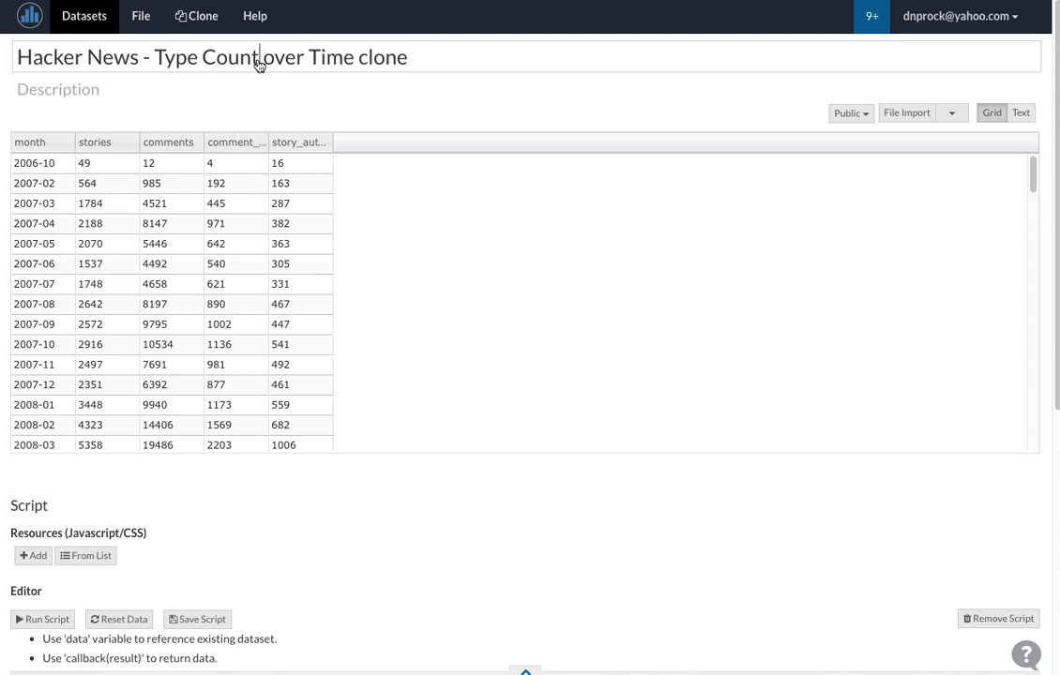
Step: Rename the cloned dataset "Hacker News - Type Count Summary"
drag(258, 61, 449, 71)
key(BackSpace)
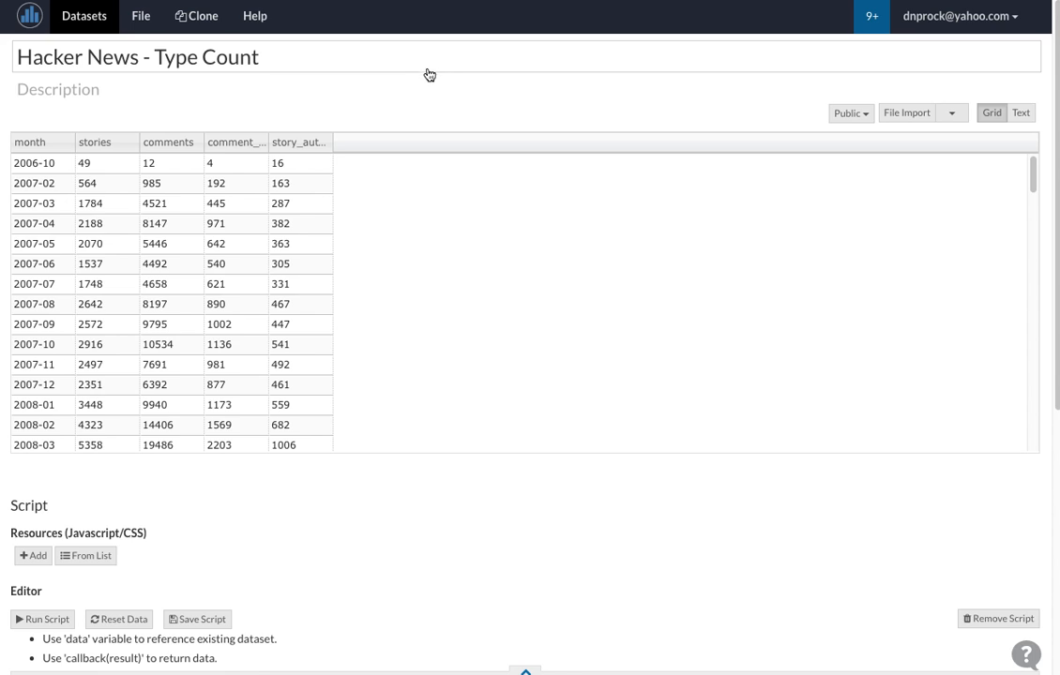
click(418, 123)
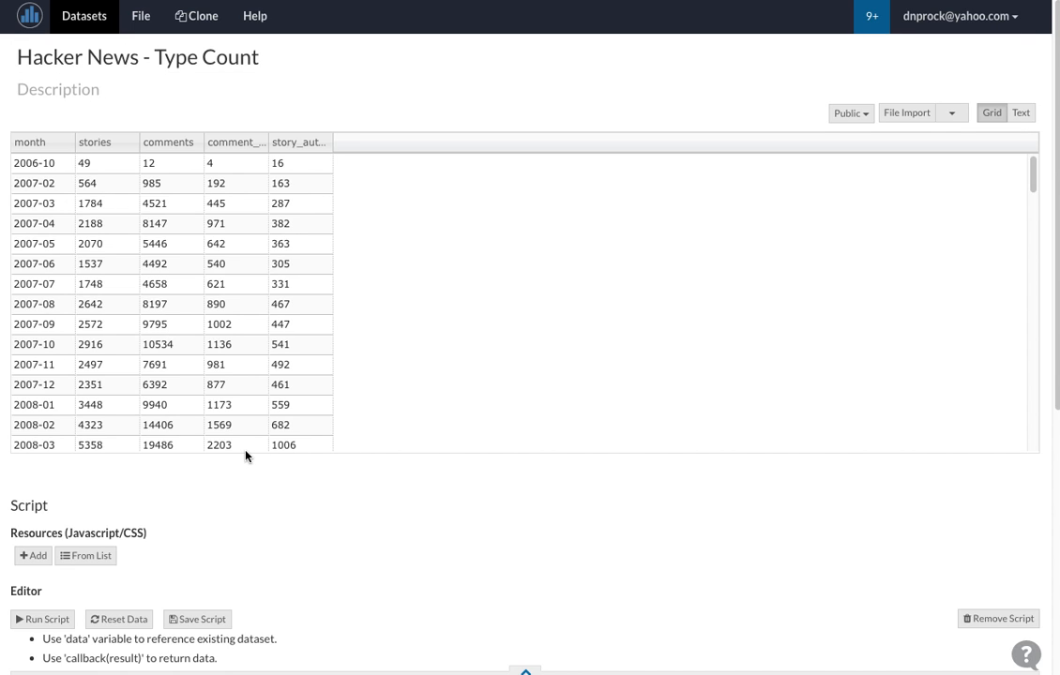
click(279, 60)
text(Summary)
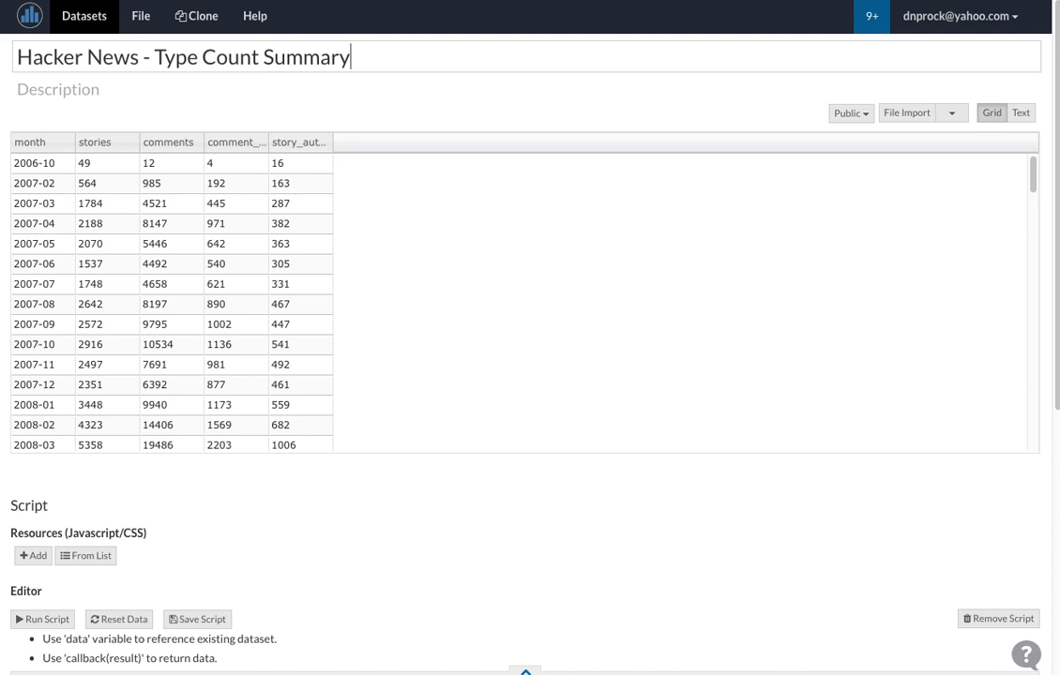
key(Return)
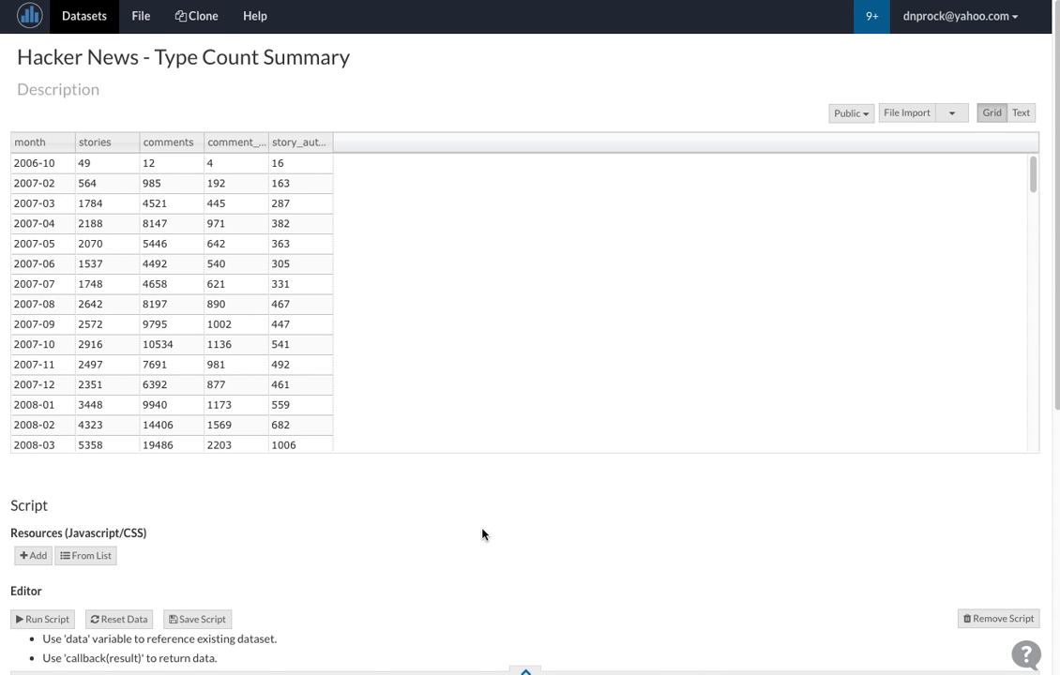
Step: Replace the script with pasted code that includes the query counting items by type from [fh-bigquery:hackernews.full_201510]
scroll(483, 531, down, 2)
scroll(579, 551, down, 1)
key(super+a)
key(super+v)
scroll(423, 535, down, 1)
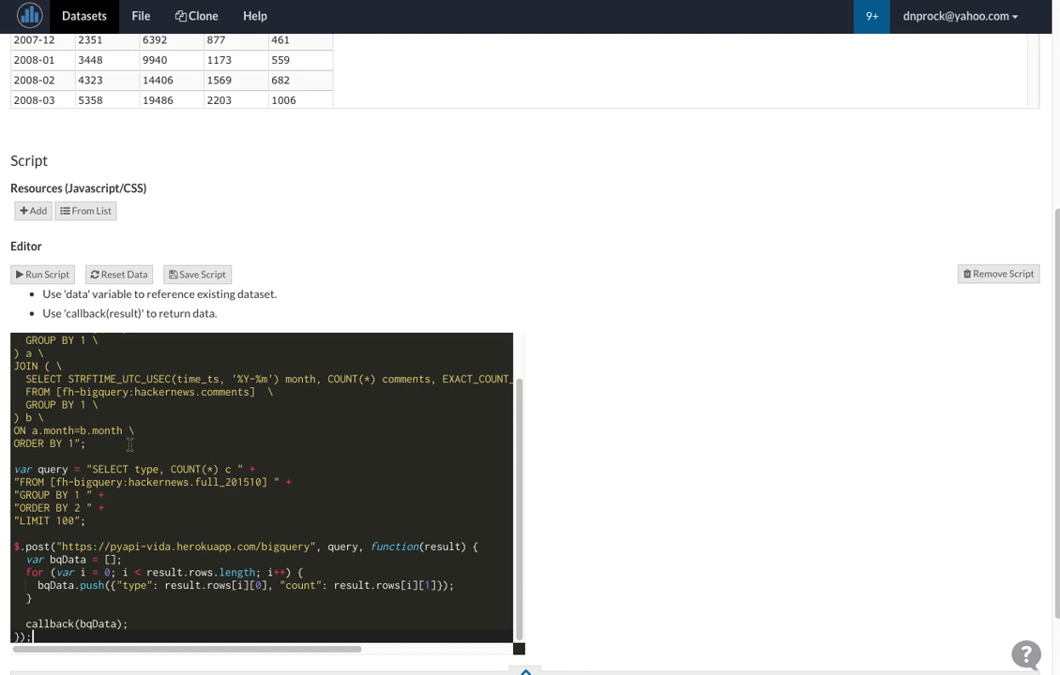
scroll(118, 415, up, 1)
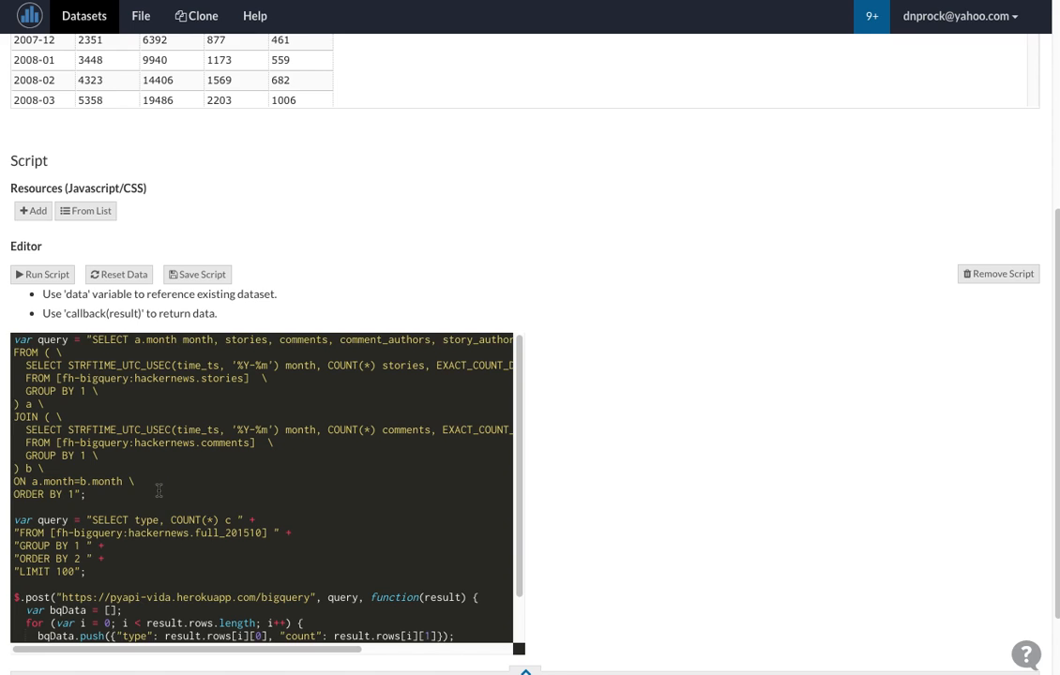
Step: Delete the leftover monthly stories and comments query from the start of the script and run the script
drag(159, 491, 3, 340)
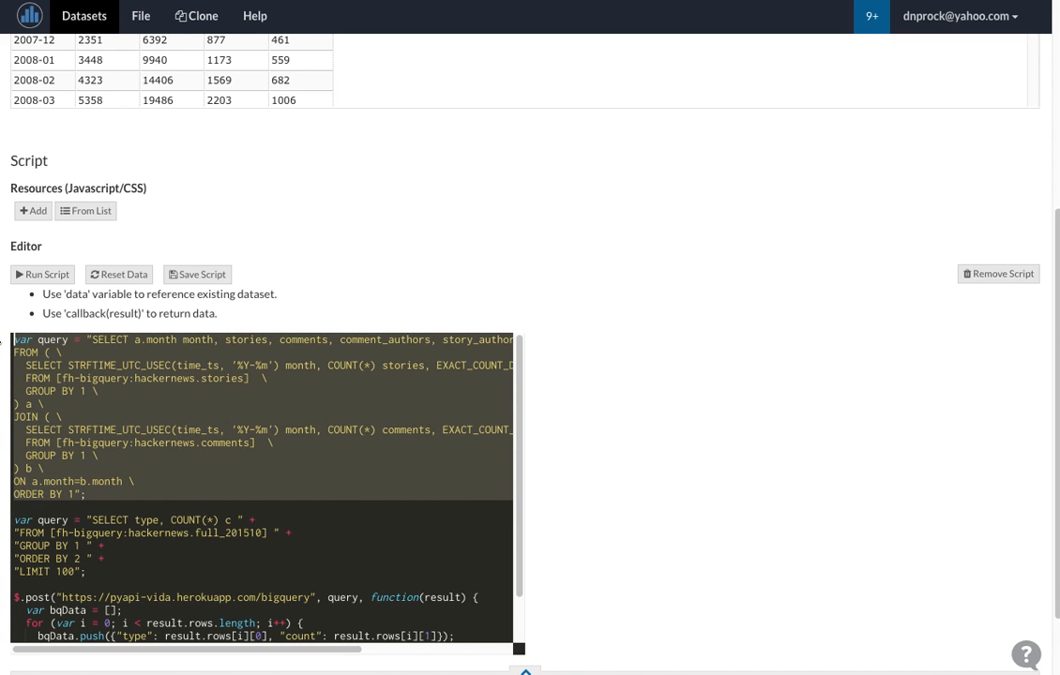
key(Delete)
key(Delete)
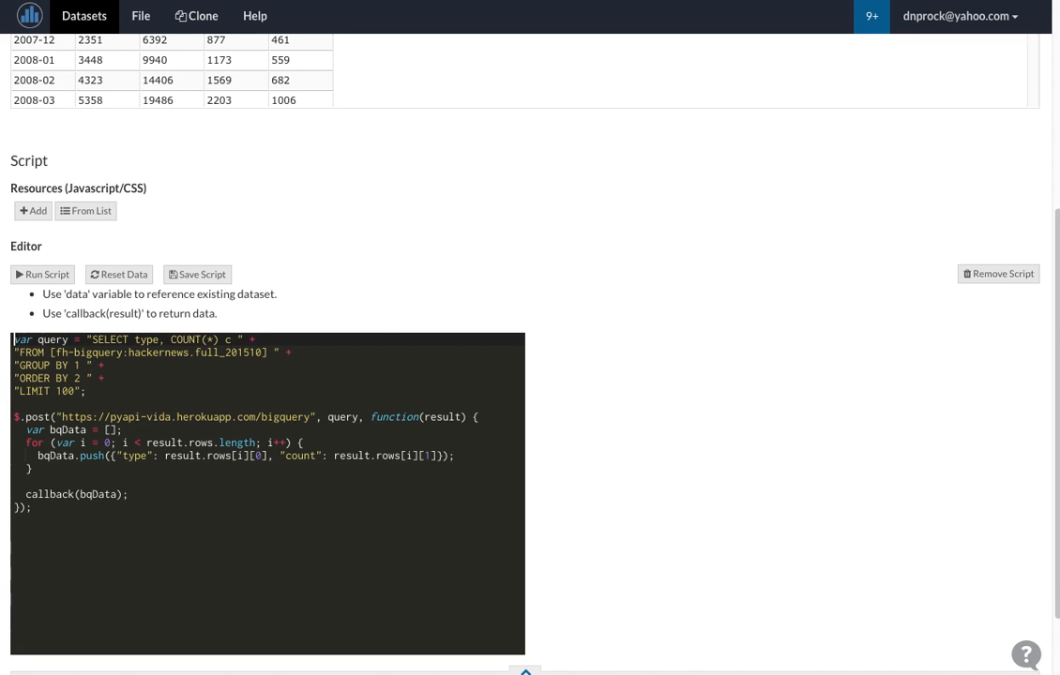
click(41, 275)
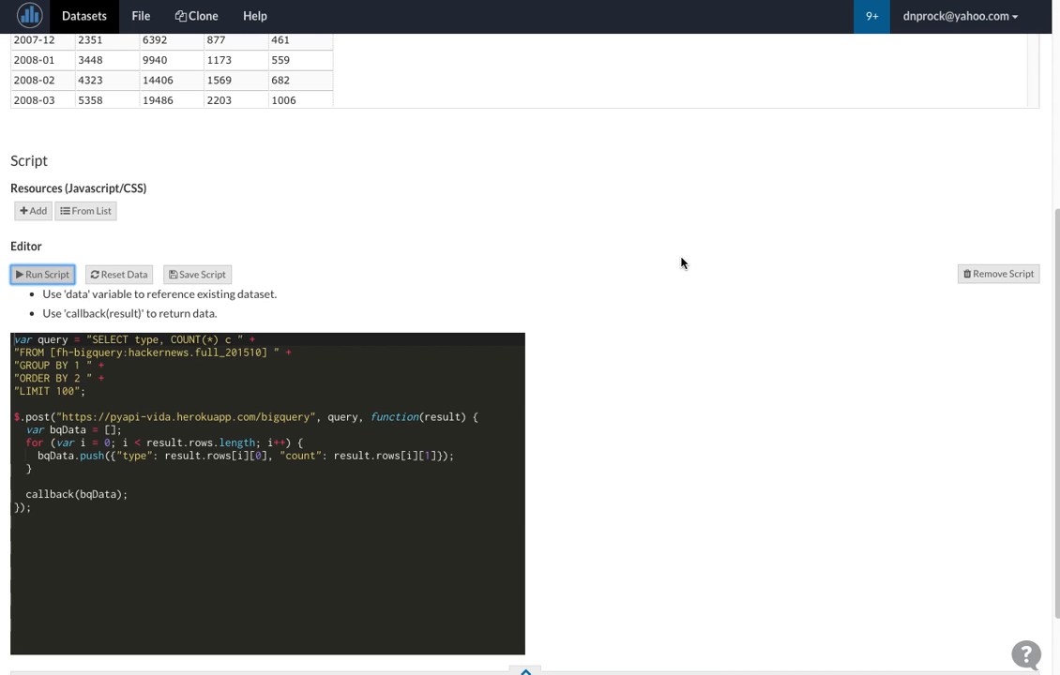
scroll(682, 263, up, 4)
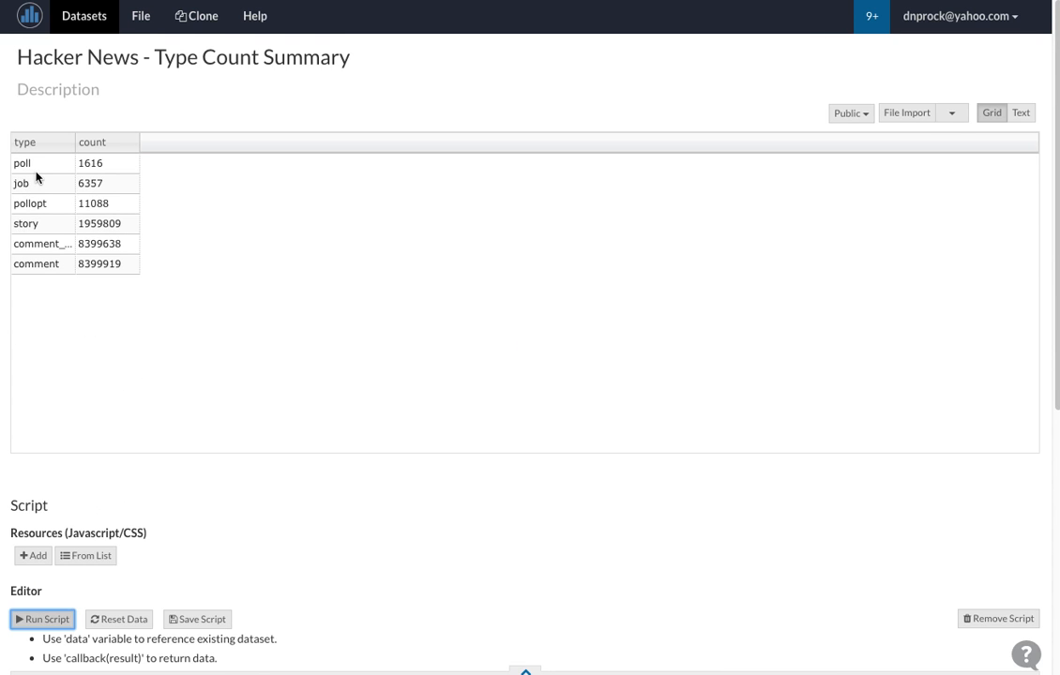
Step: Clone the Type Count Summary dataset and rename the copy "Hacker News - Number of Comments during Day"
click(131, 1)
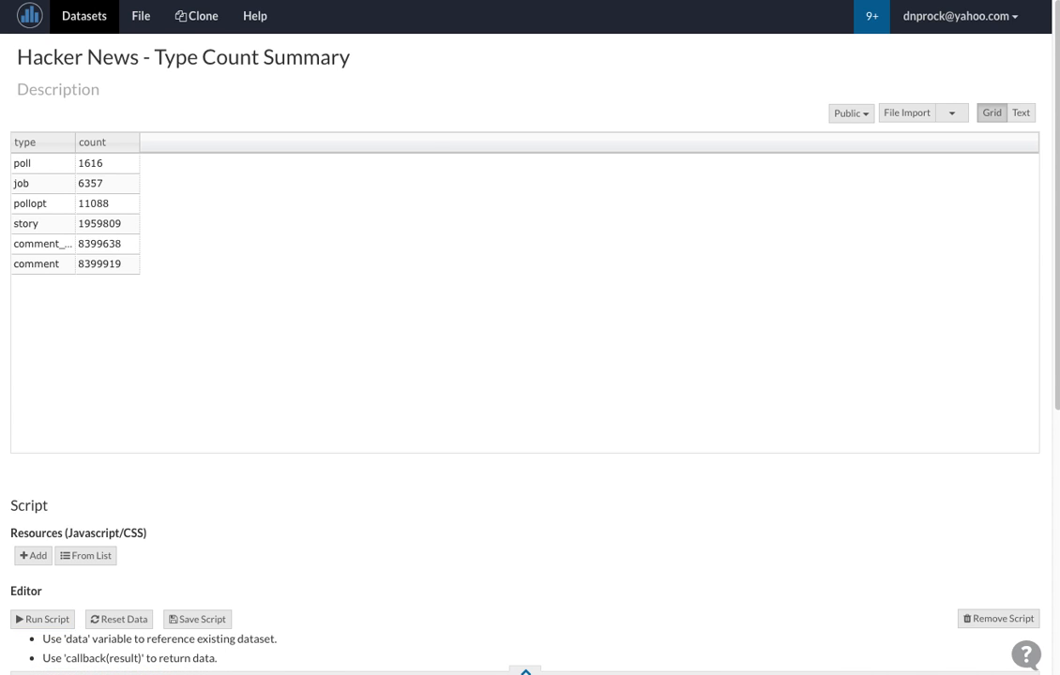
click(206, 20)
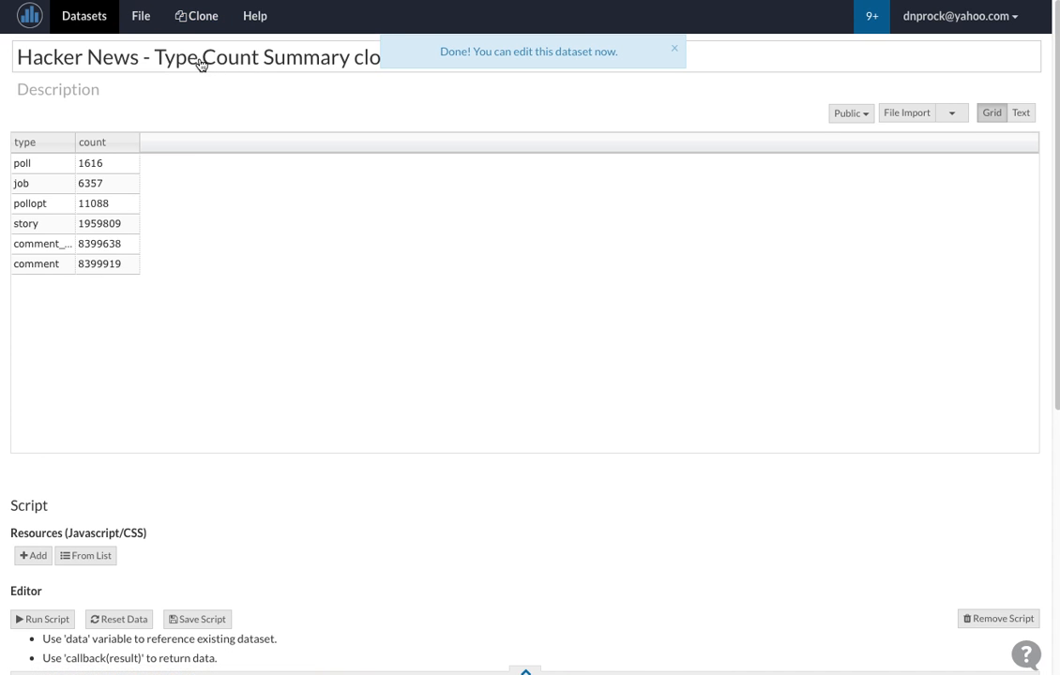
drag(161, 64, 395, 65)
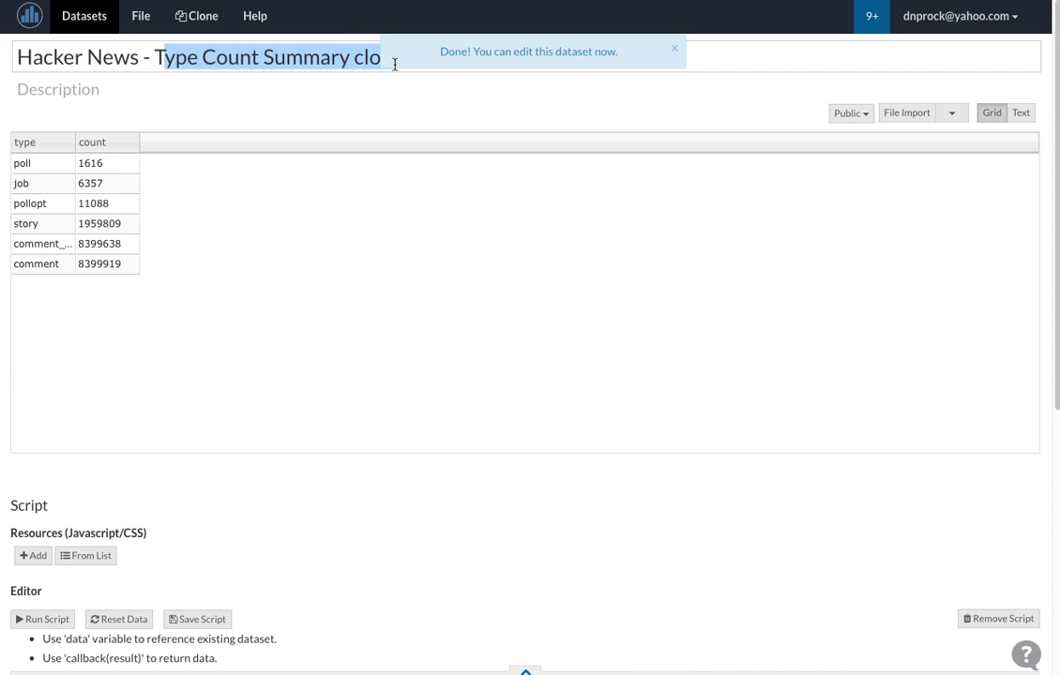
text(er News - e)
key(shift+Right)
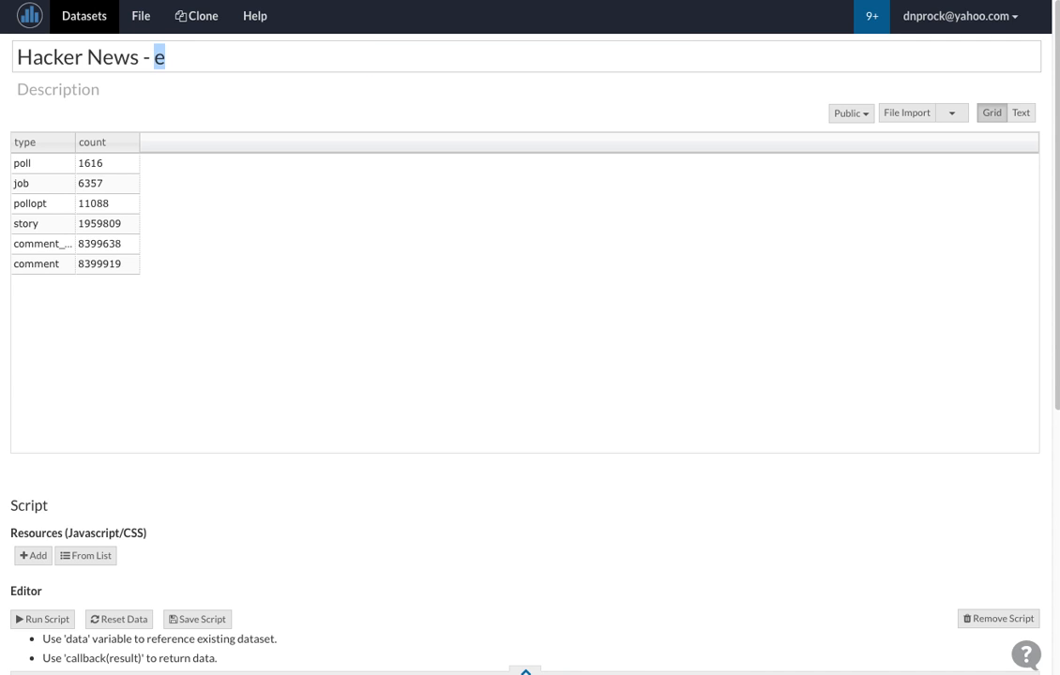
text(Number of)
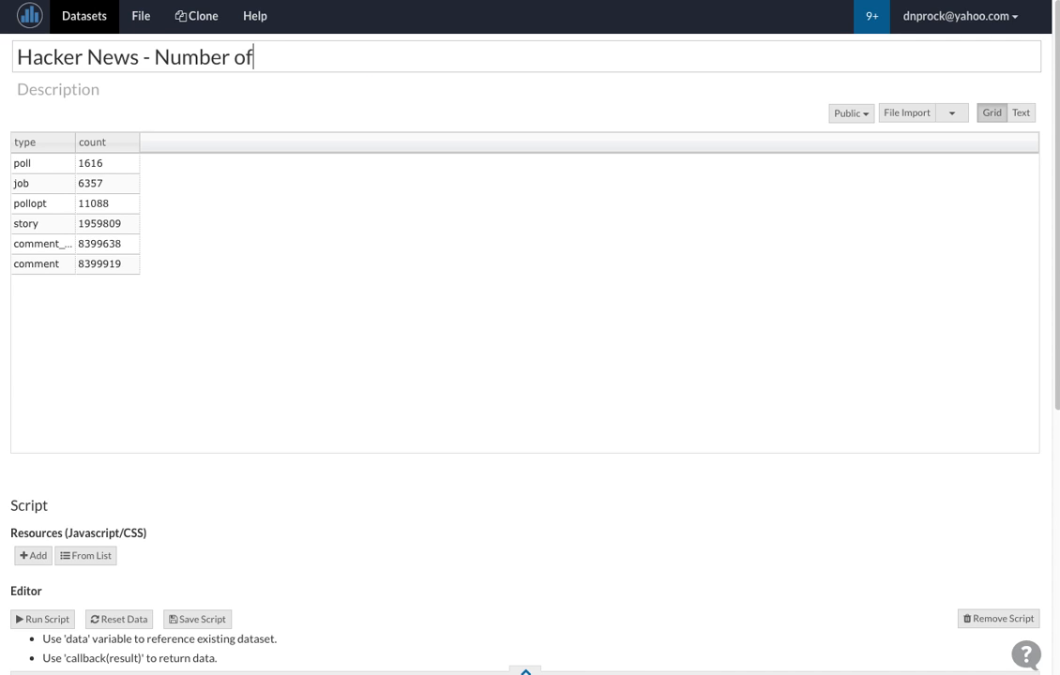
text( Comments durin)
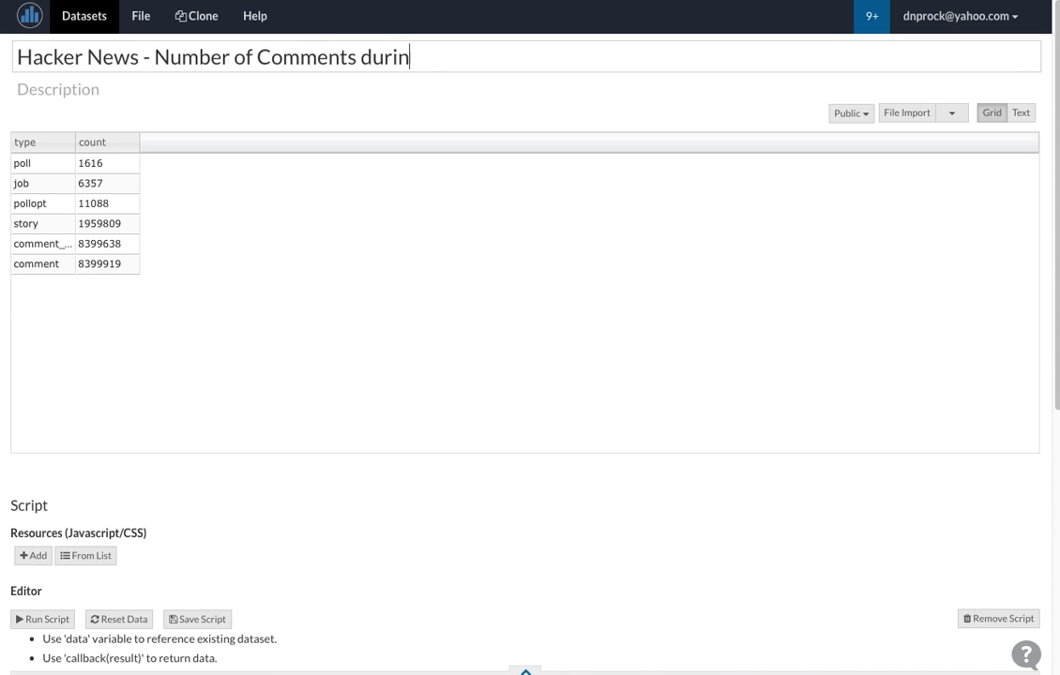
text(g Day)
key(Return)
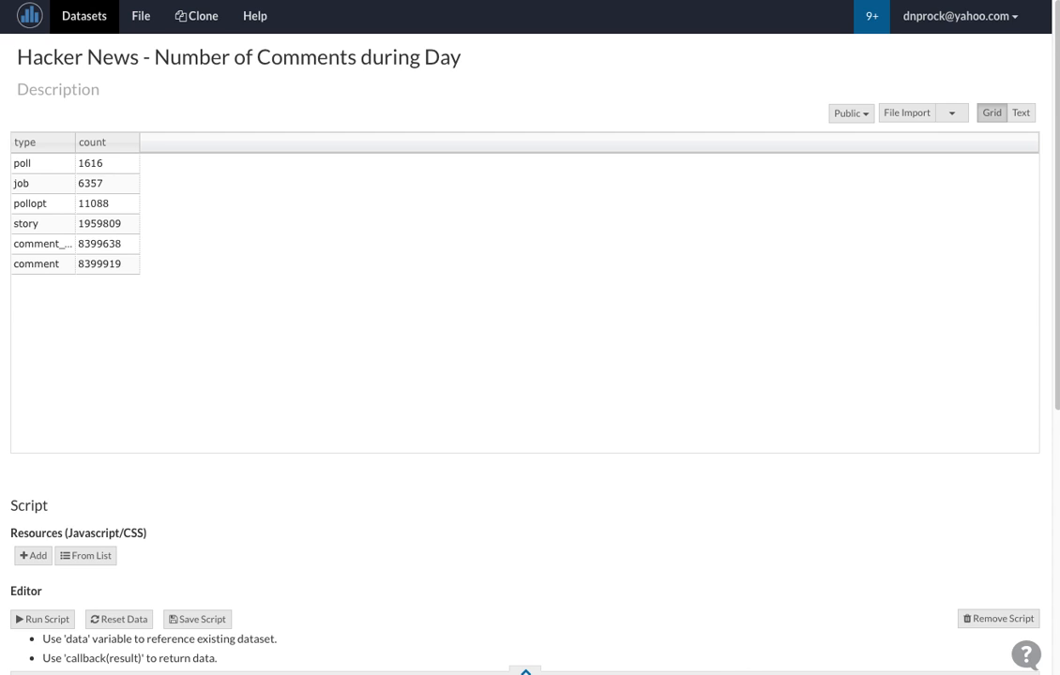
Step: Replace the script with the pasted 2015 hourly comment count query on [fh-bigquery:hackernews.comments] and run it
scroll(364, 530, down, 3)
click(345, 542)
key(ctrl+a)
key(ctrl+v)
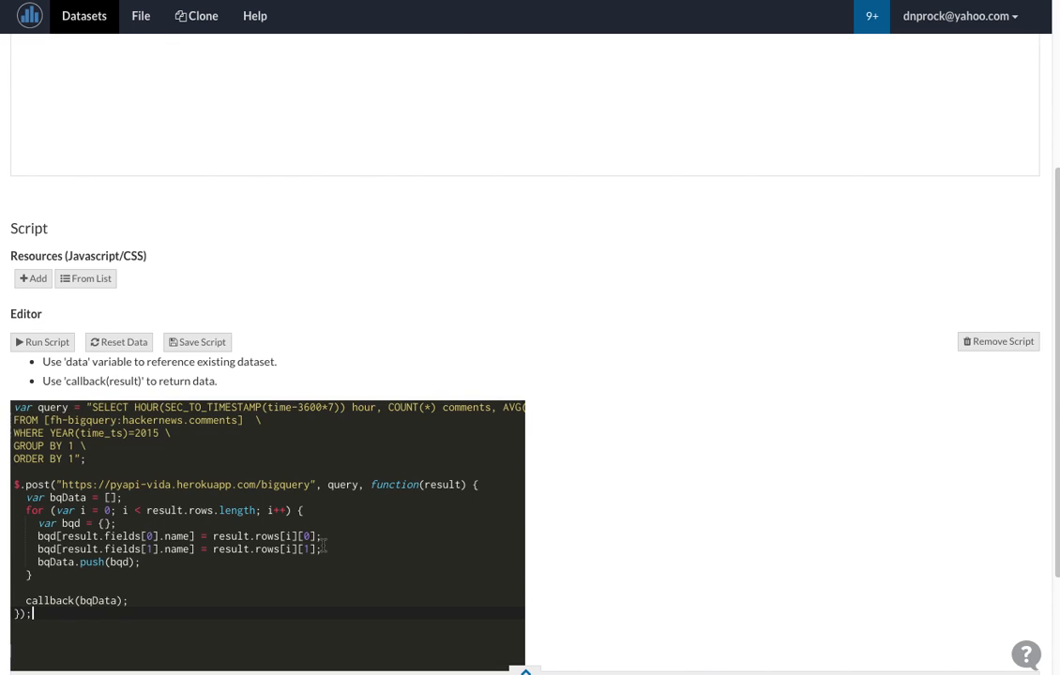
click(43, 341)
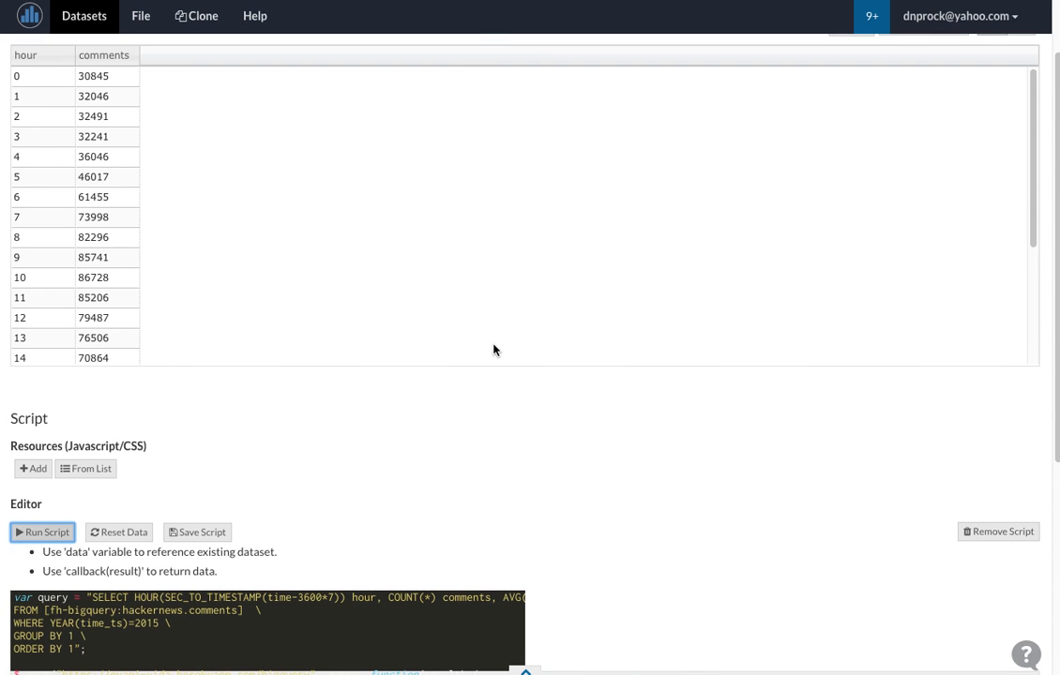
scroll(160, 227, down, 5)
scroll(167, 240, up, 10)
Step: Clone the comments during day dataset and rename the copy "Hacker News - Probability of Having Top Comments"
click(198, 16)
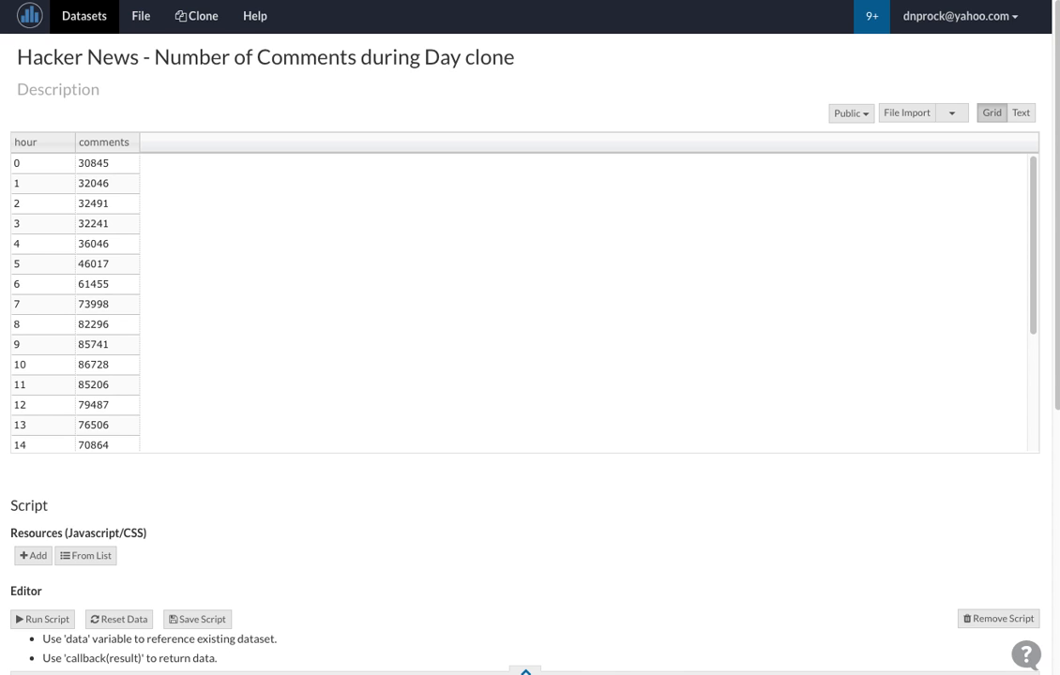
drag(155, 60, 567, 73)
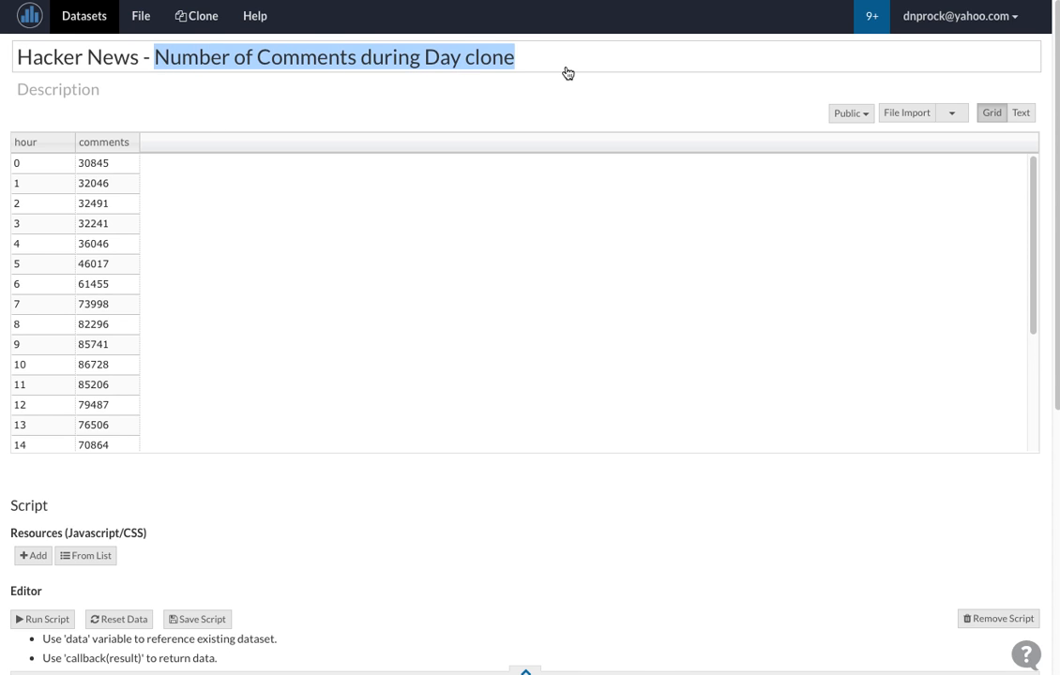
text(Probability of Having Top Co)
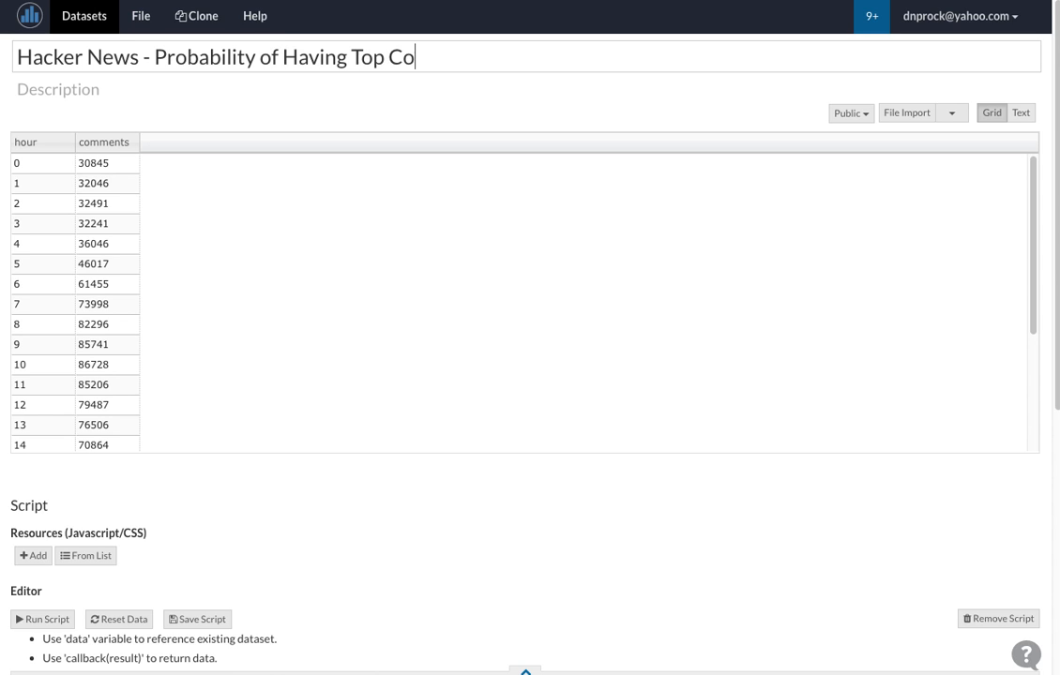
text(mments)
key(Return)
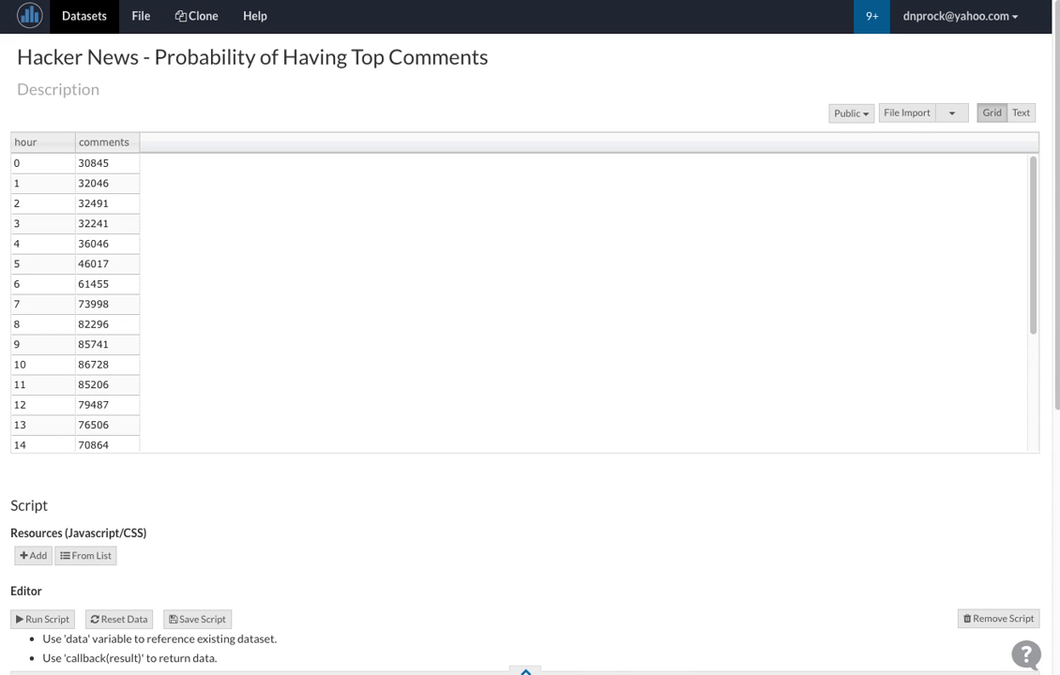
Step: Replace the script with the pasted hourly query restricted to comments on stories with score>10, returning fields 0 and 3, and run it
scroll(229, 490, down, 4)
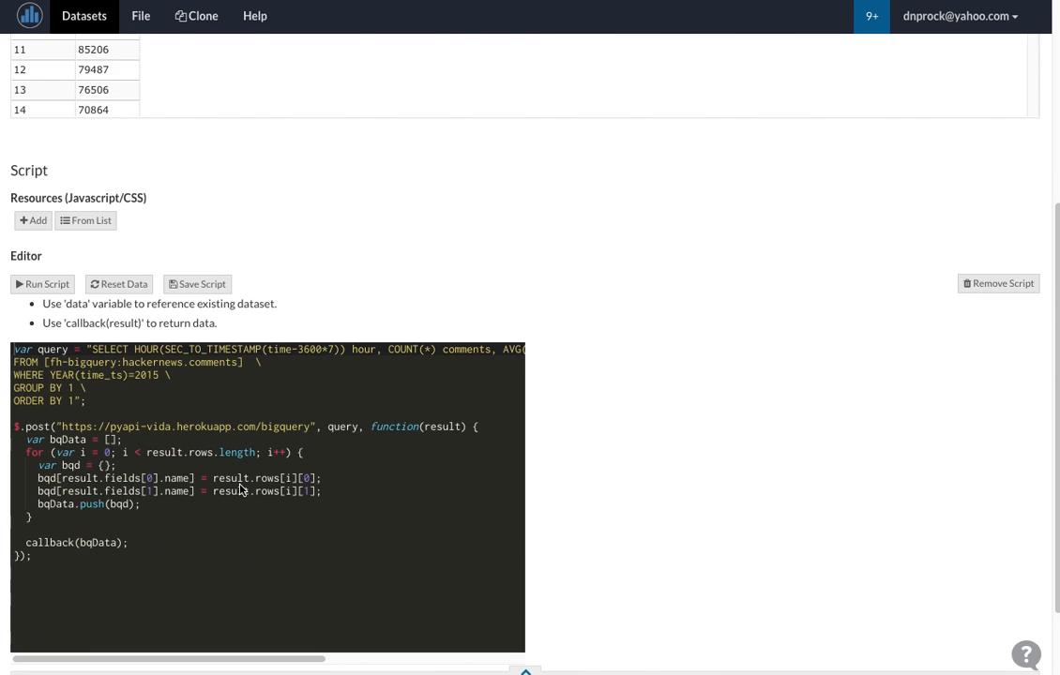
key(ctrl+a)
key(ctrl+v)
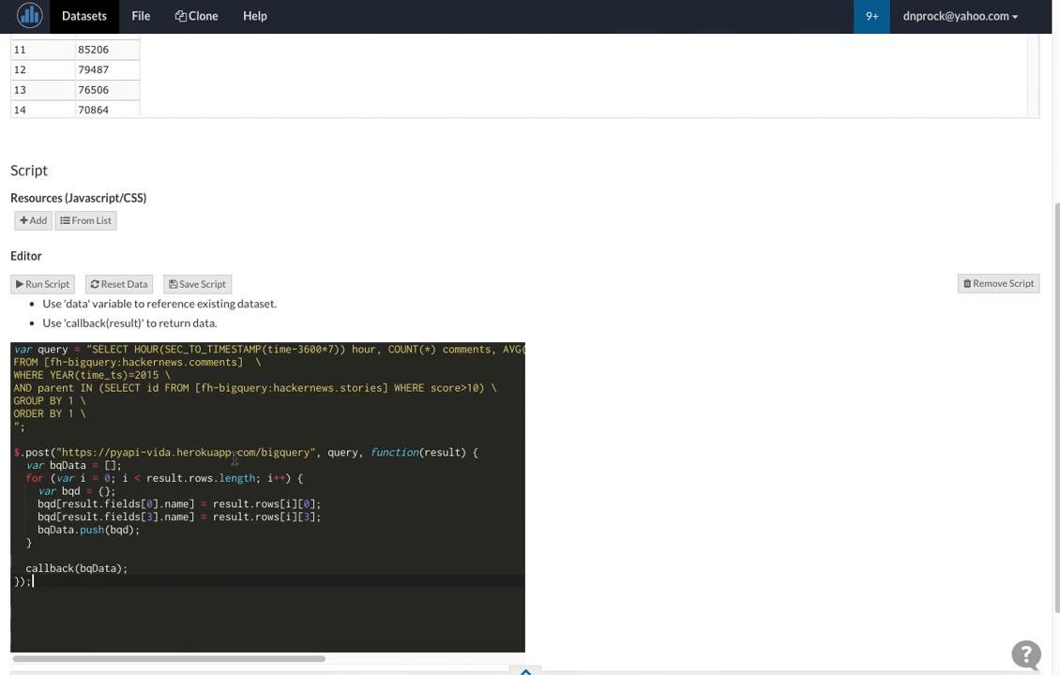
click(42, 284)
scroll(625, 466, up, 4)
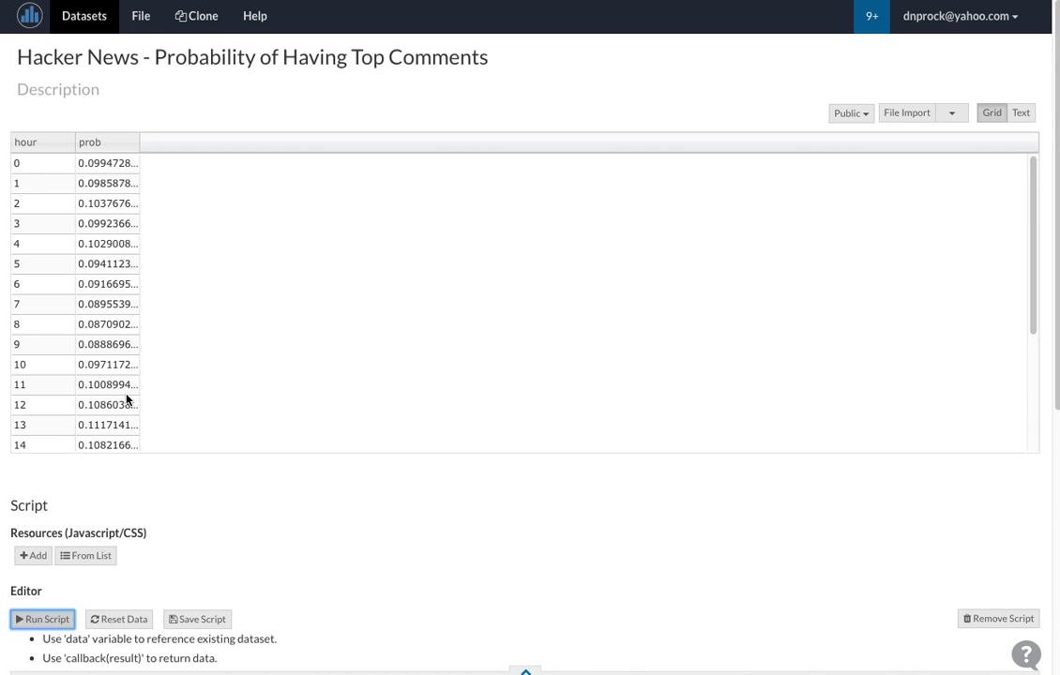
scroll(127, 399, down, 10)
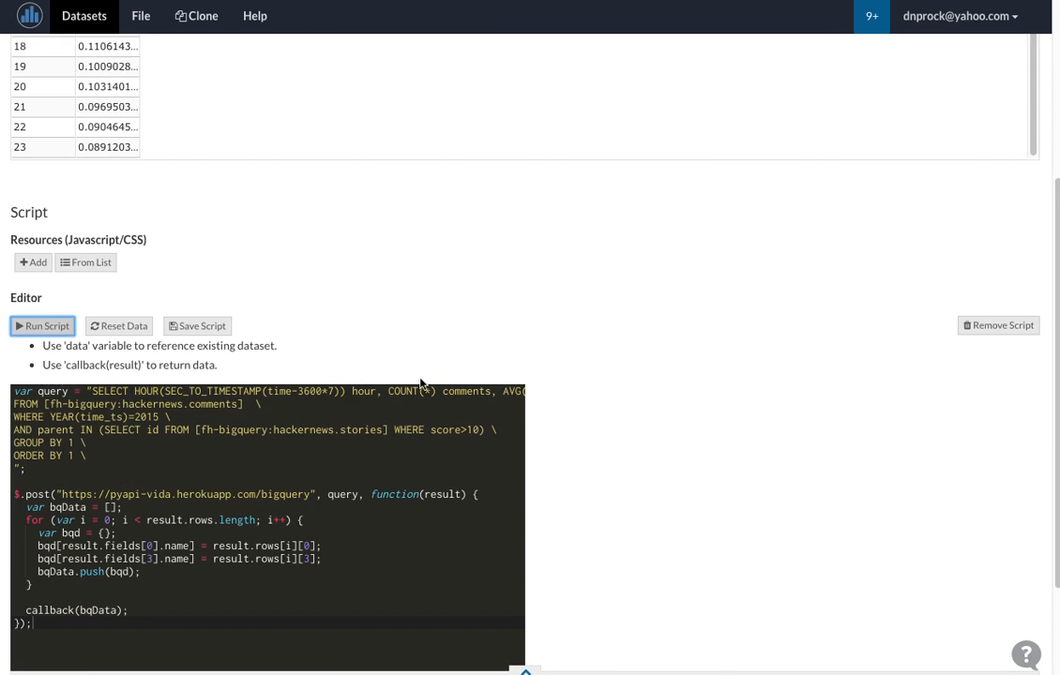
scroll(422, 384, up, 10)
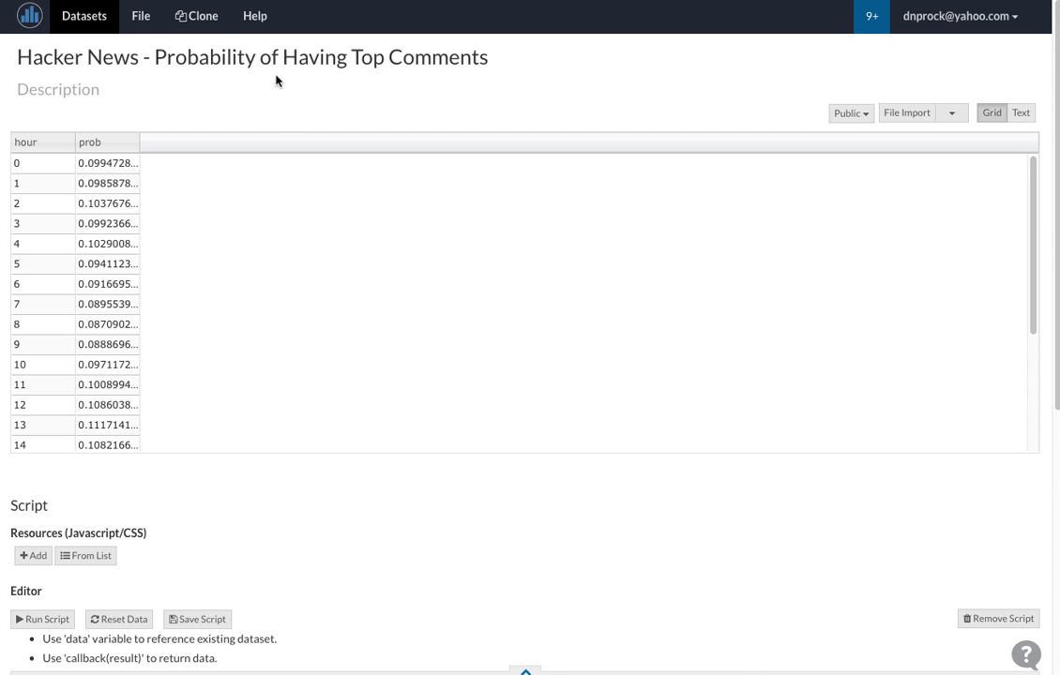
Step: Create a new dashboard from the dashboards list and title it "Hacker News Dashboard"
click(31, 26)
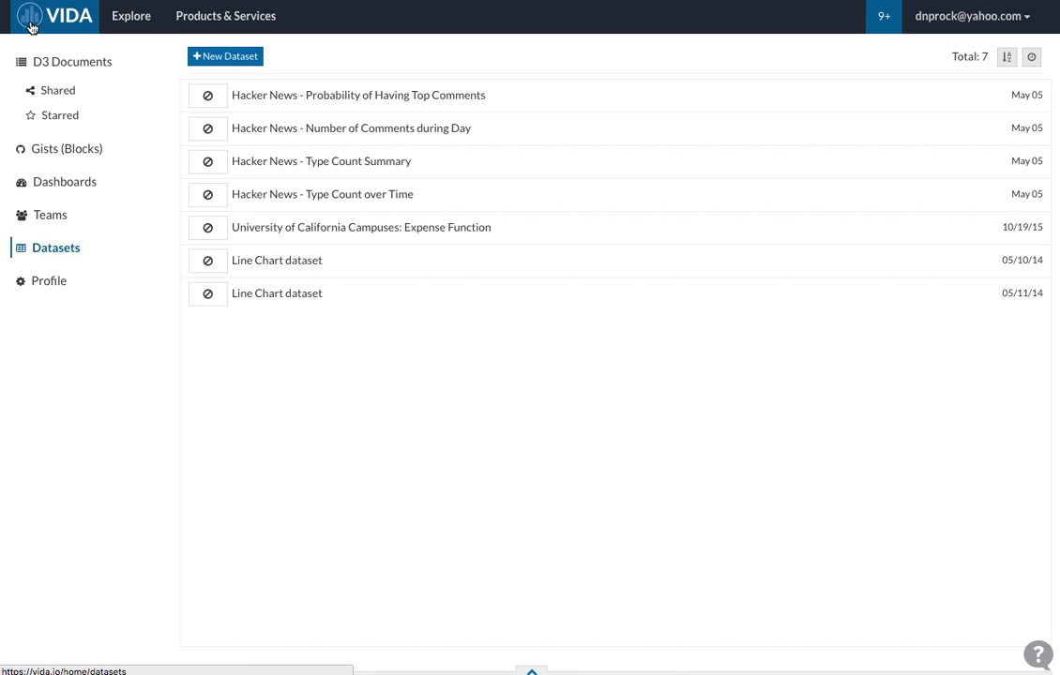
click(99, 191)
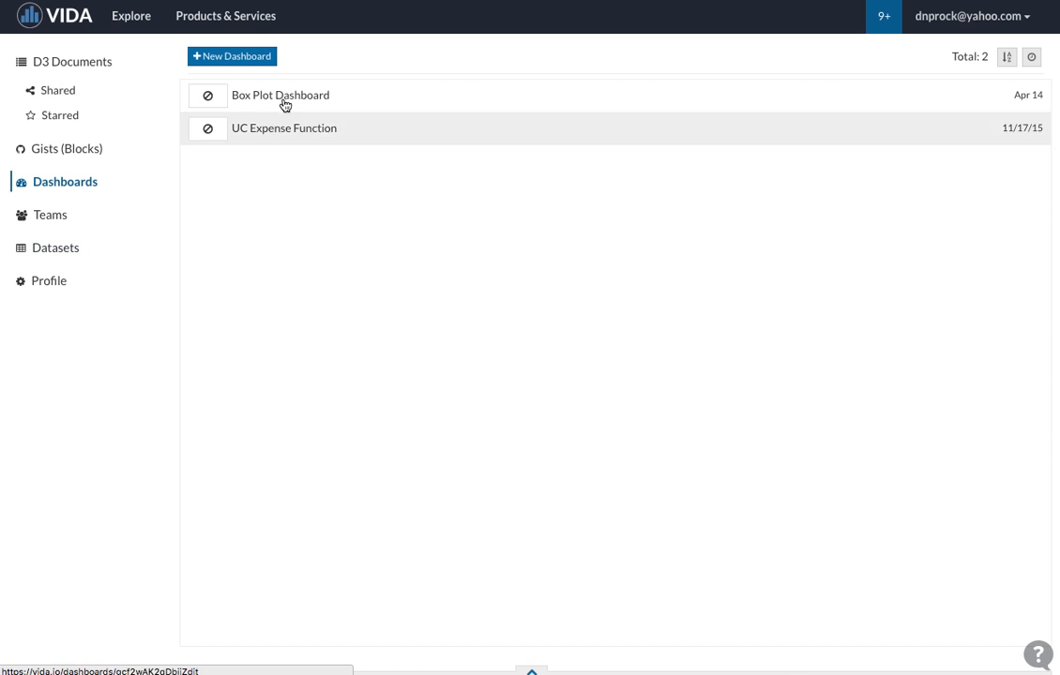
click(233, 58)
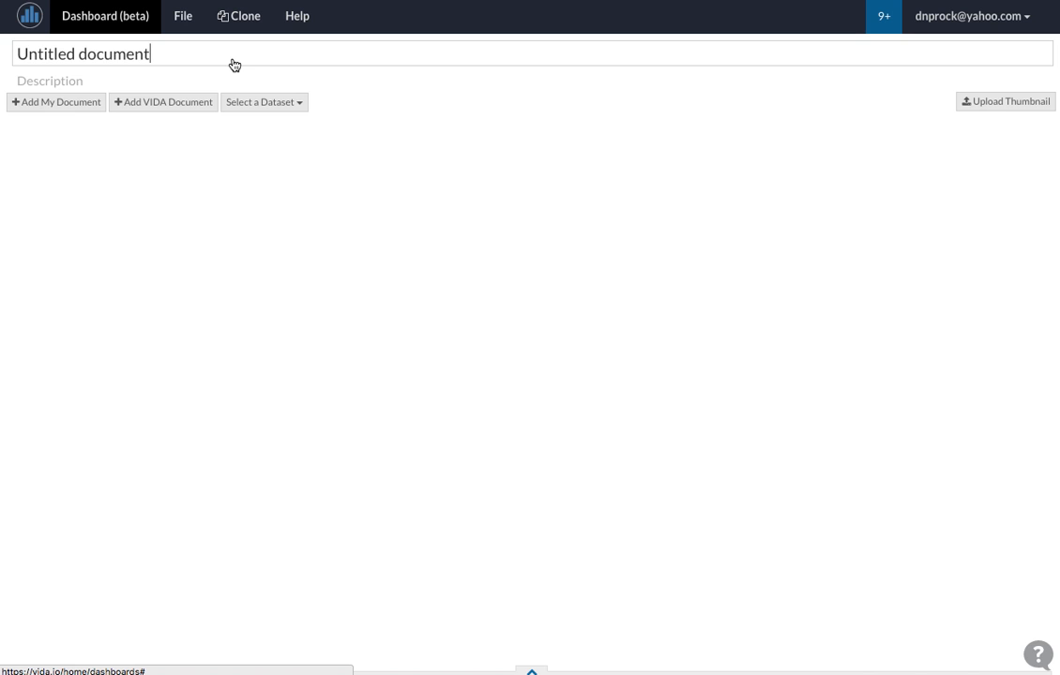
key(super+a)
text(Hack)
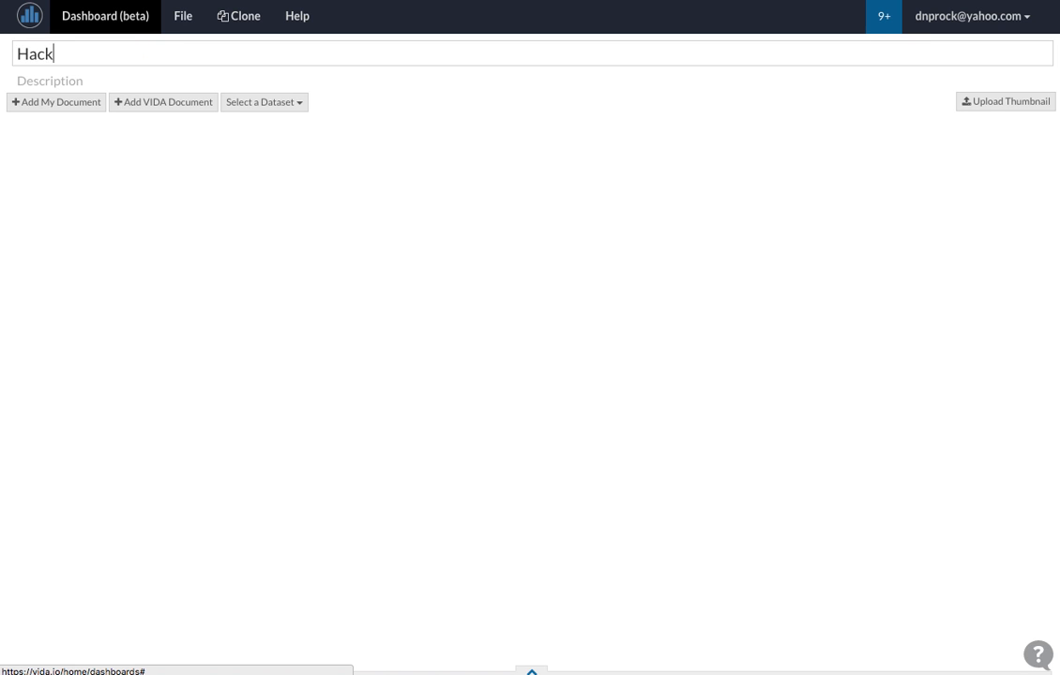
text(er News Dashboard)
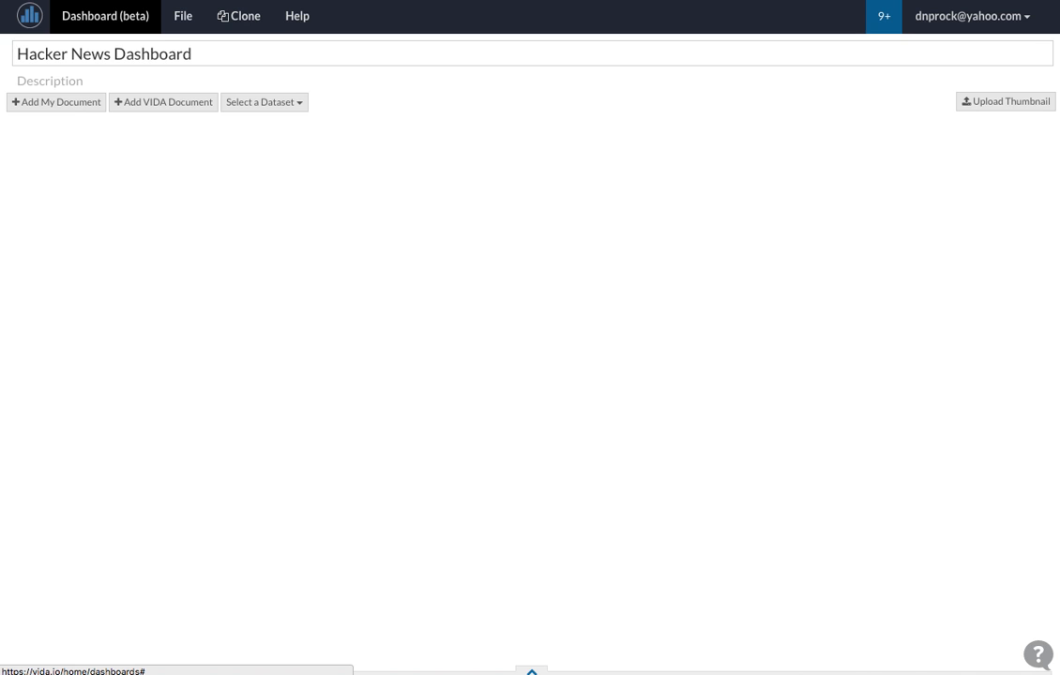
key(Return)
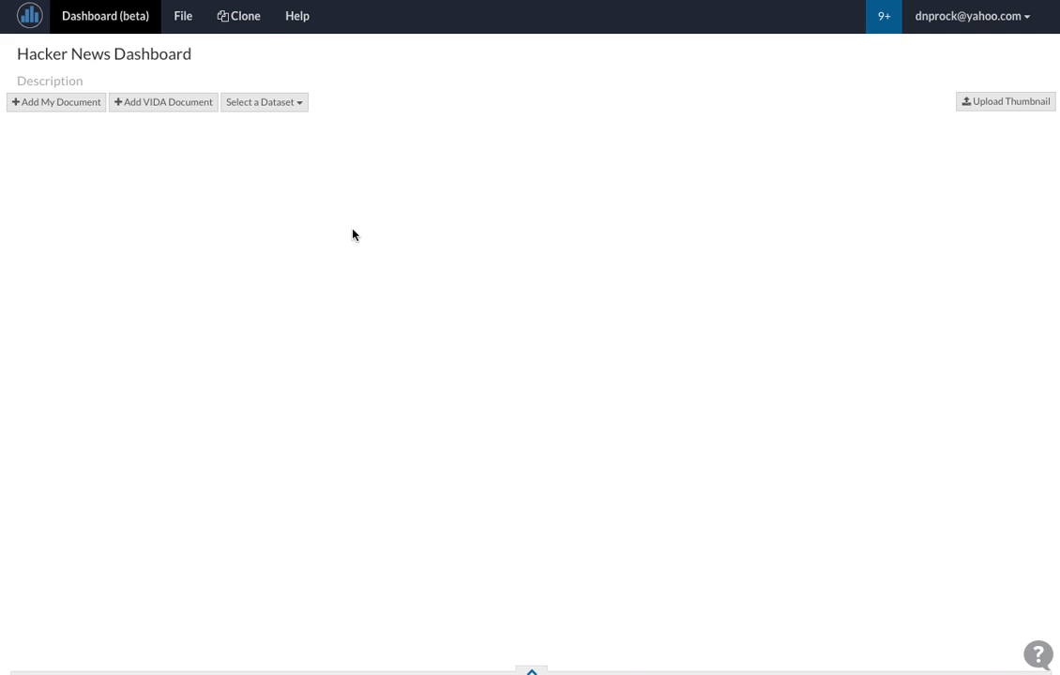
Step: Add one Line chart and two Stacked Bar charts from the VIDA documents to the dashboard
click(174, 103)
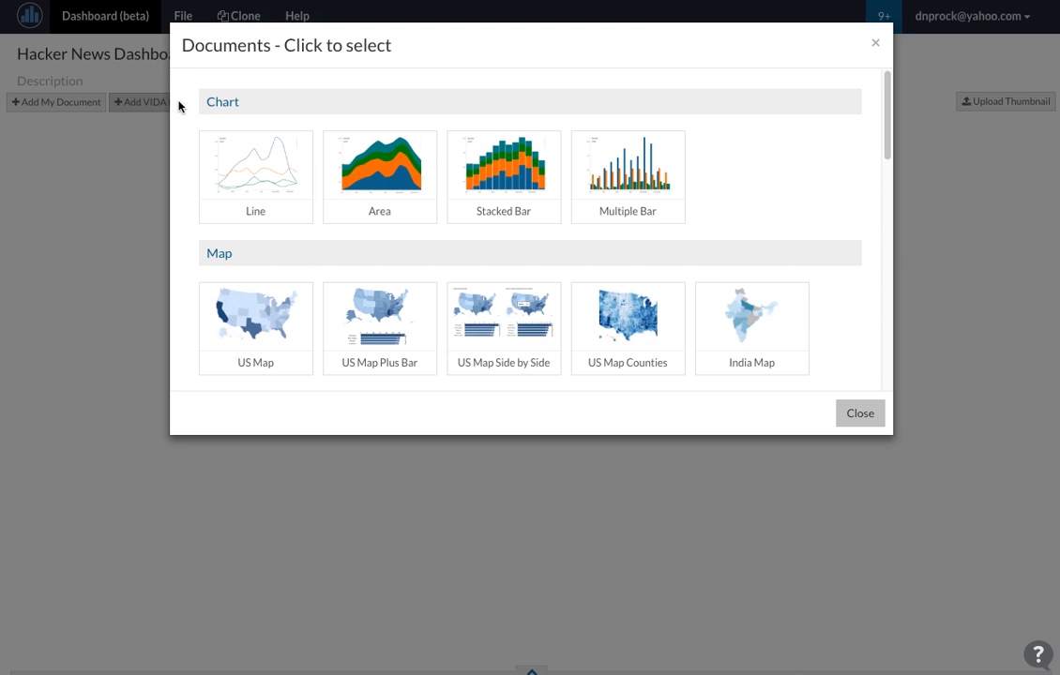
click(268, 187)
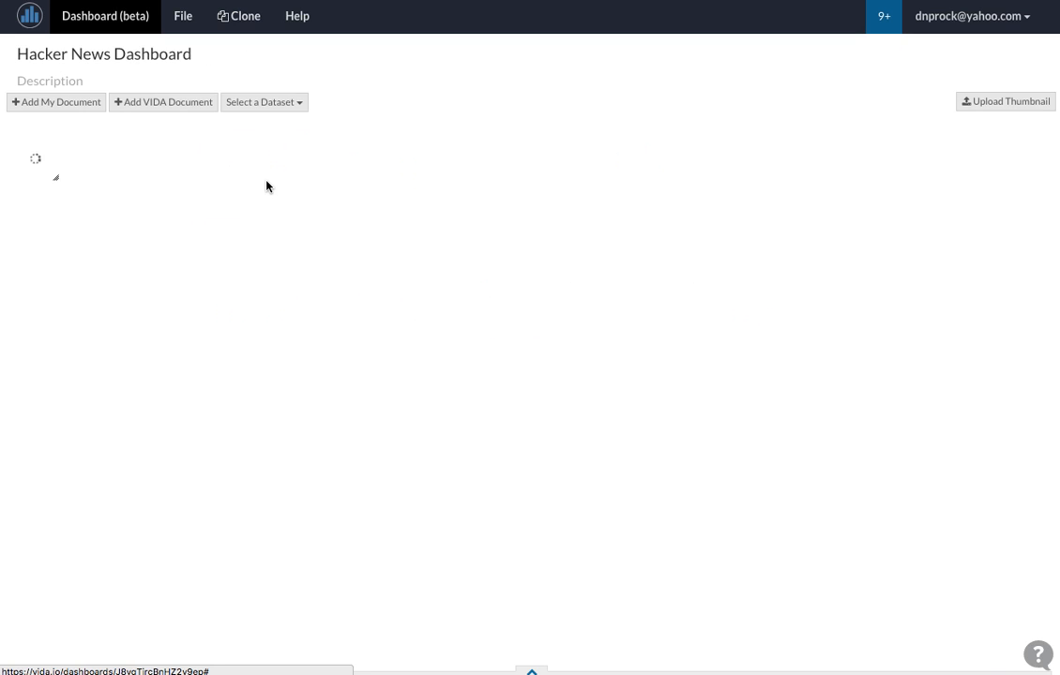
click(176, 102)
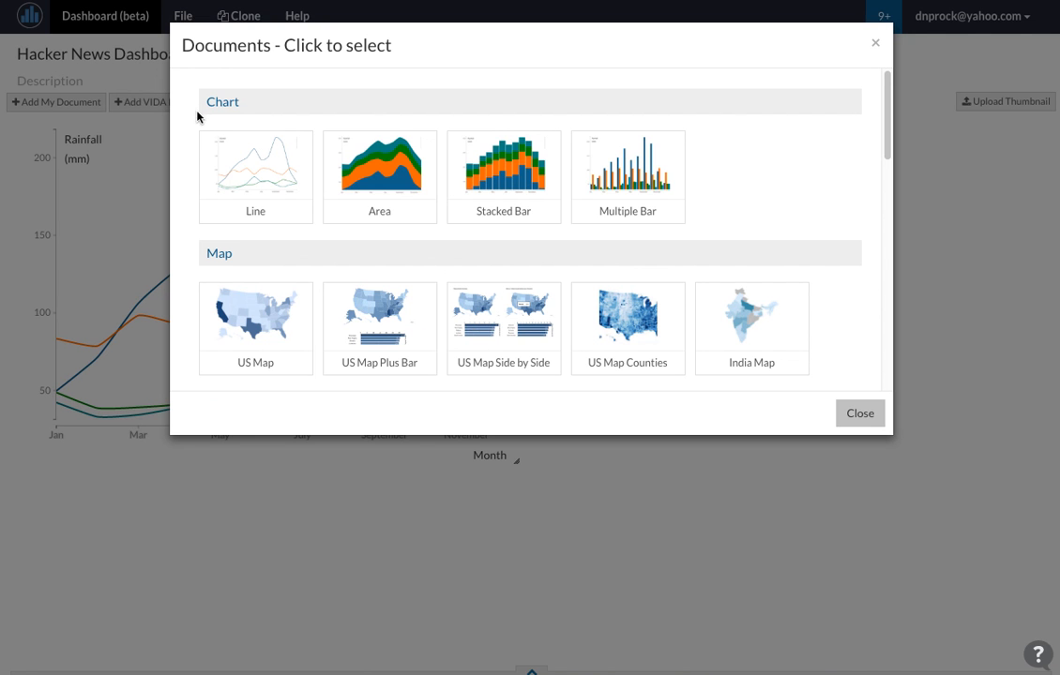
click(495, 170)
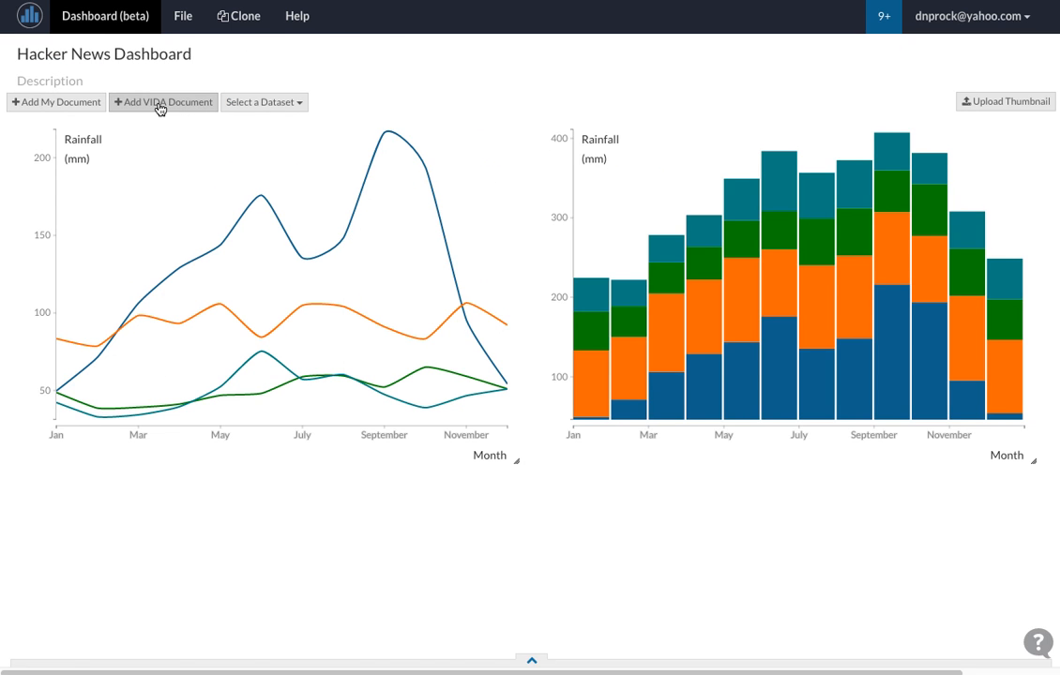
click(160, 105)
click(506, 169)
Step: Add another Stacked Bar chart from the VIDA documents as the dashboard's fourth chart
click(150, 103)
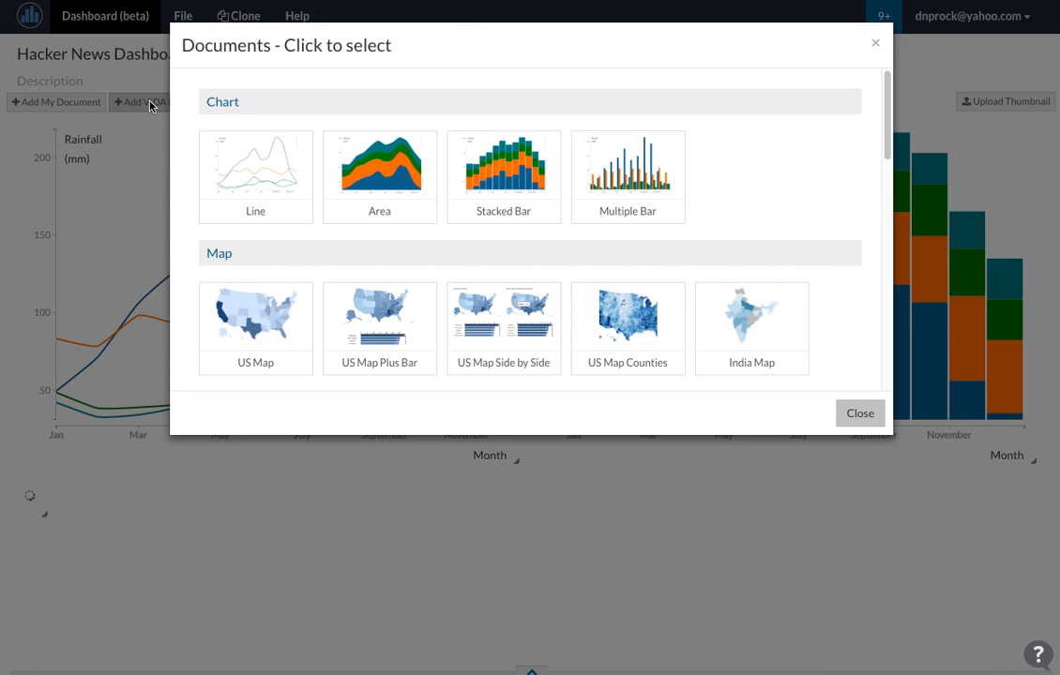
click(532, 180)
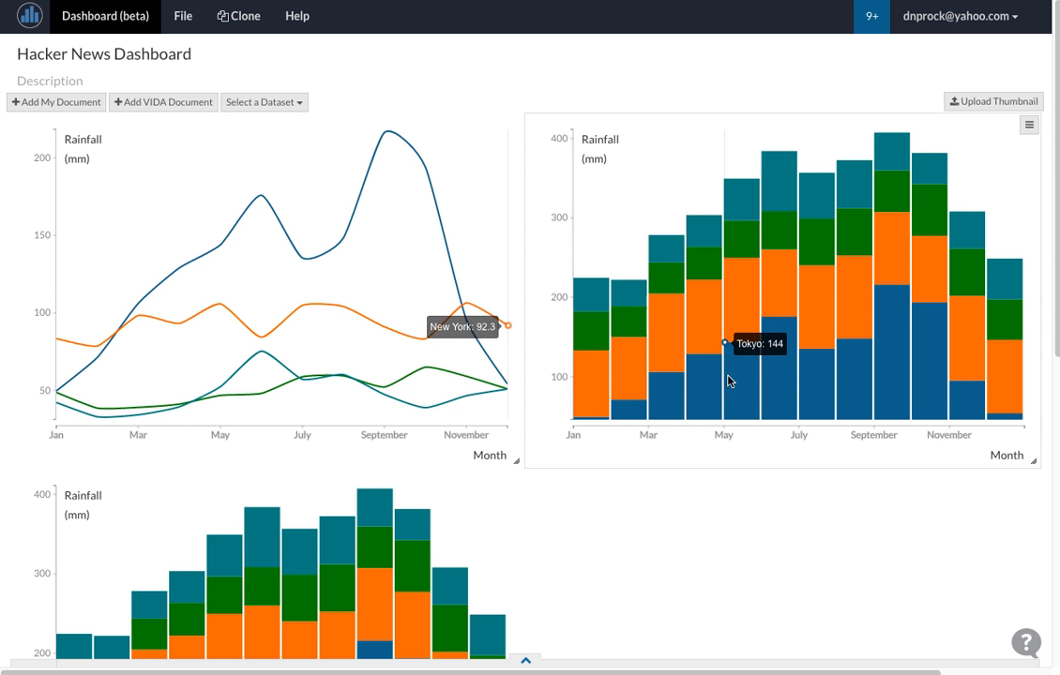
scroll(726, 378, down, 5)
scroll(856, 367, up, 5)
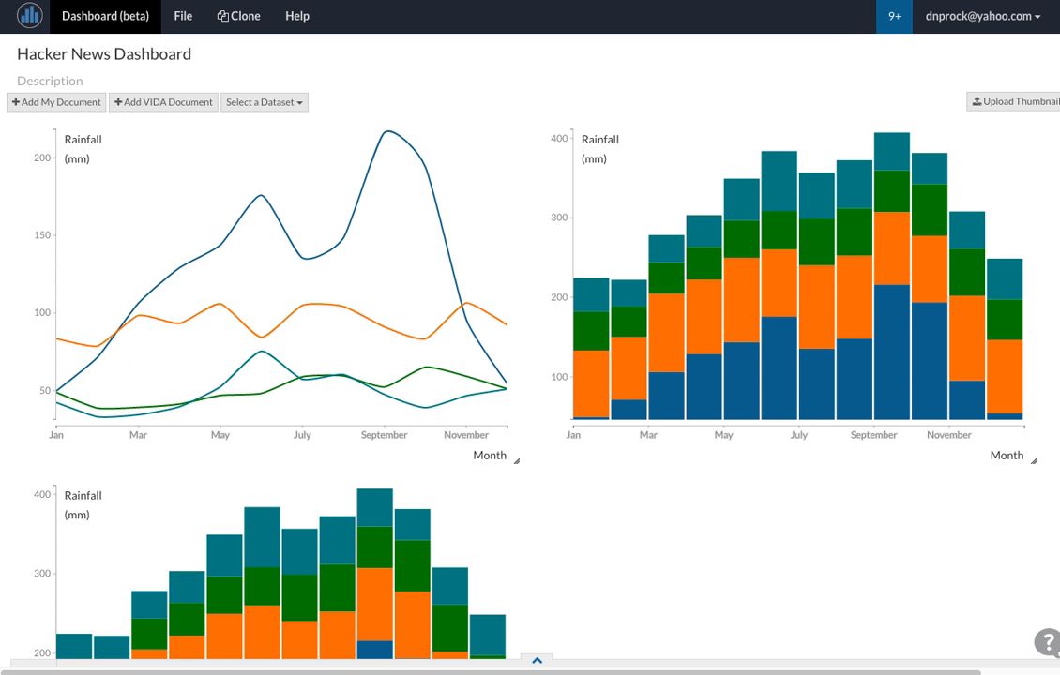
scroll(927, 387, down, 1)
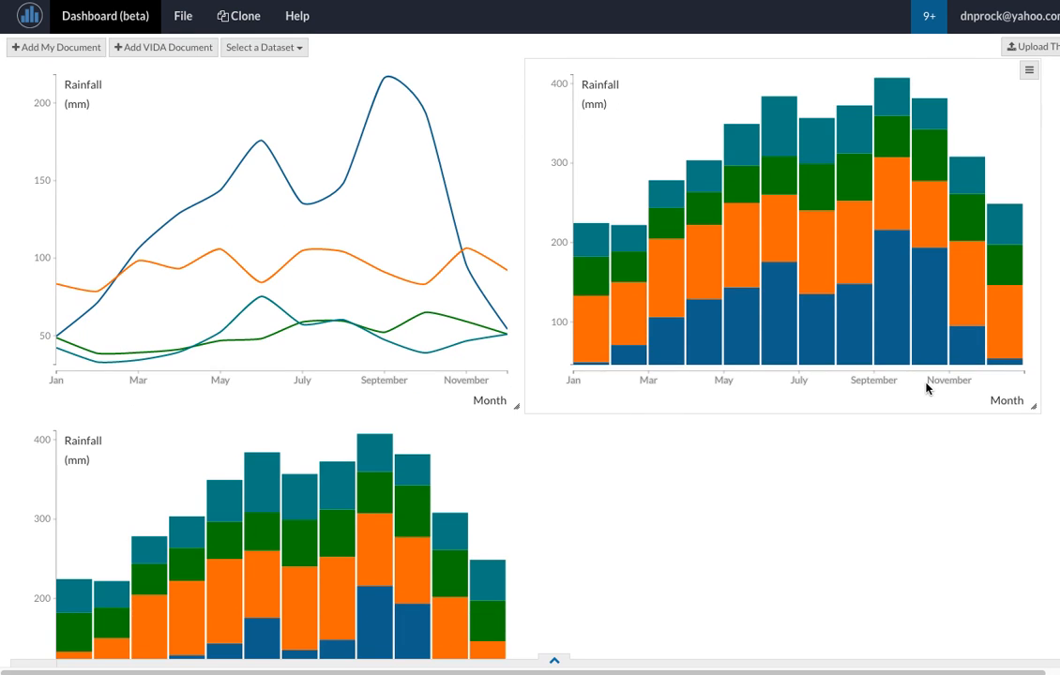
scroll(681, 476, down, 4)
scroll(682, 477, up, 3)
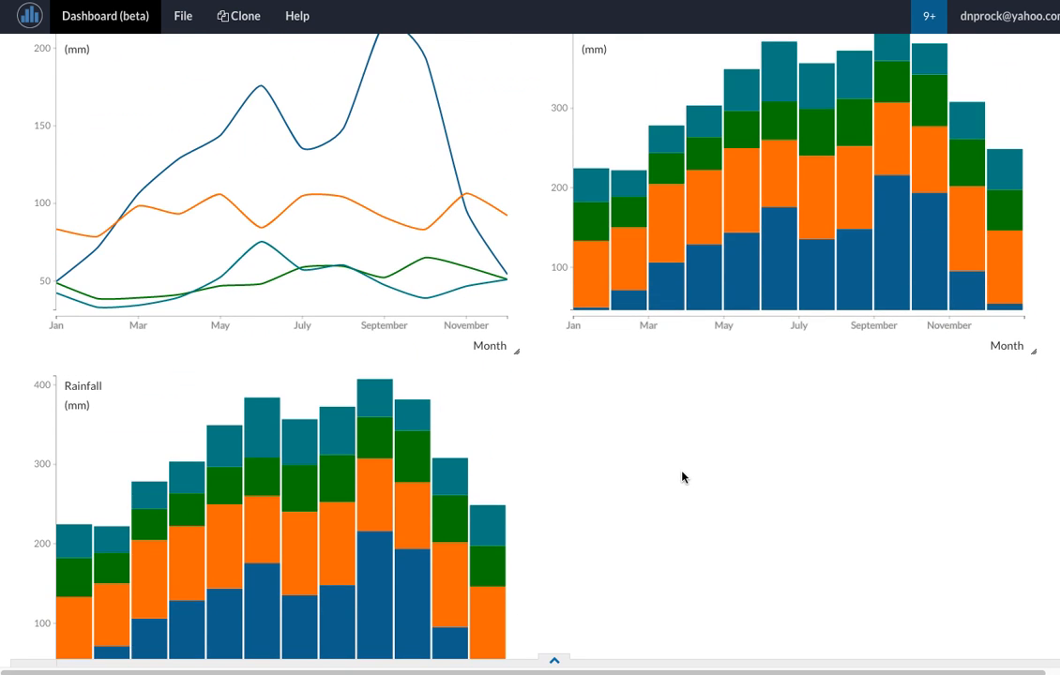
scroll(192, 65, up, 2)
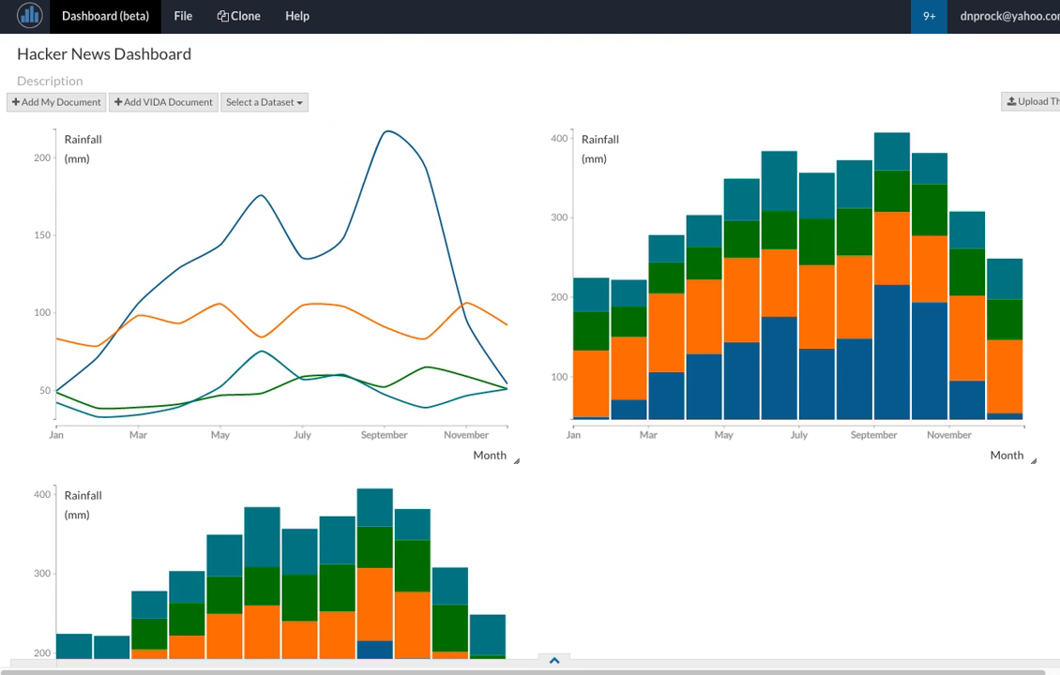
click(214, 20)
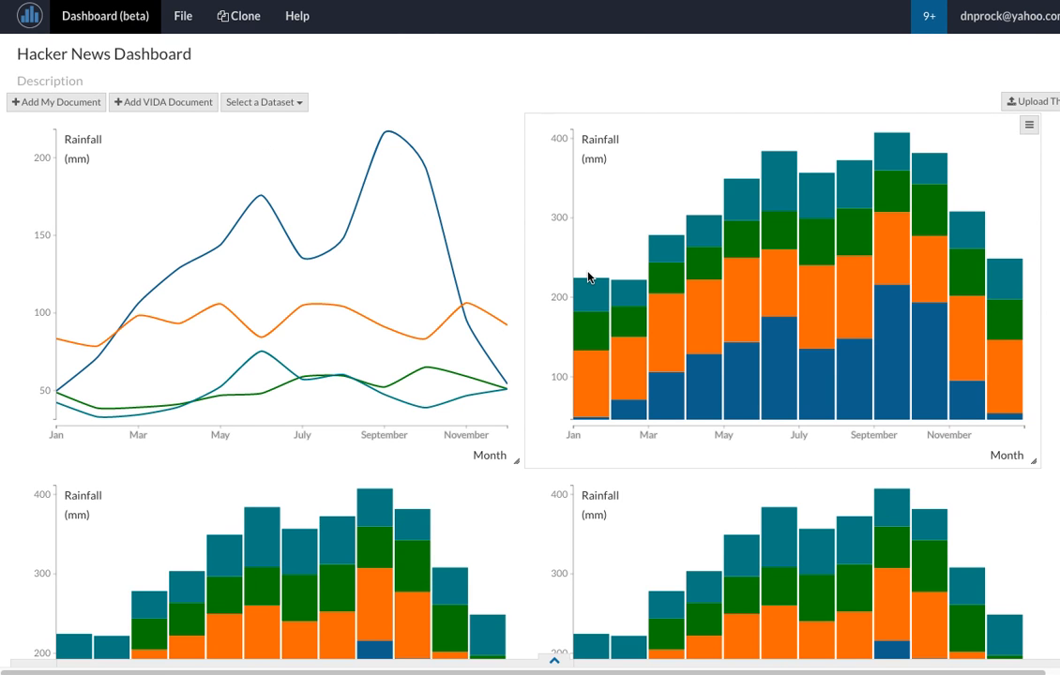
scroll(620, 272, down, 3)
scroll(863, 375, up, 3)
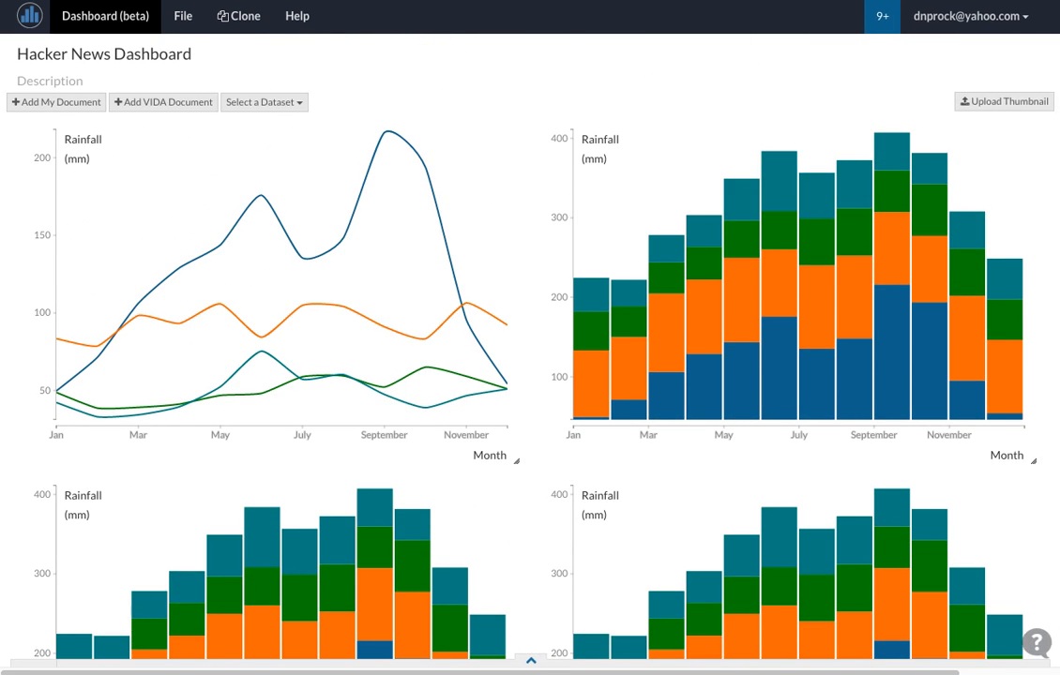
scroll(740, 352, down, 1)
scroll(740, 351, down, 2)
scroll(741, 347, up, 4)
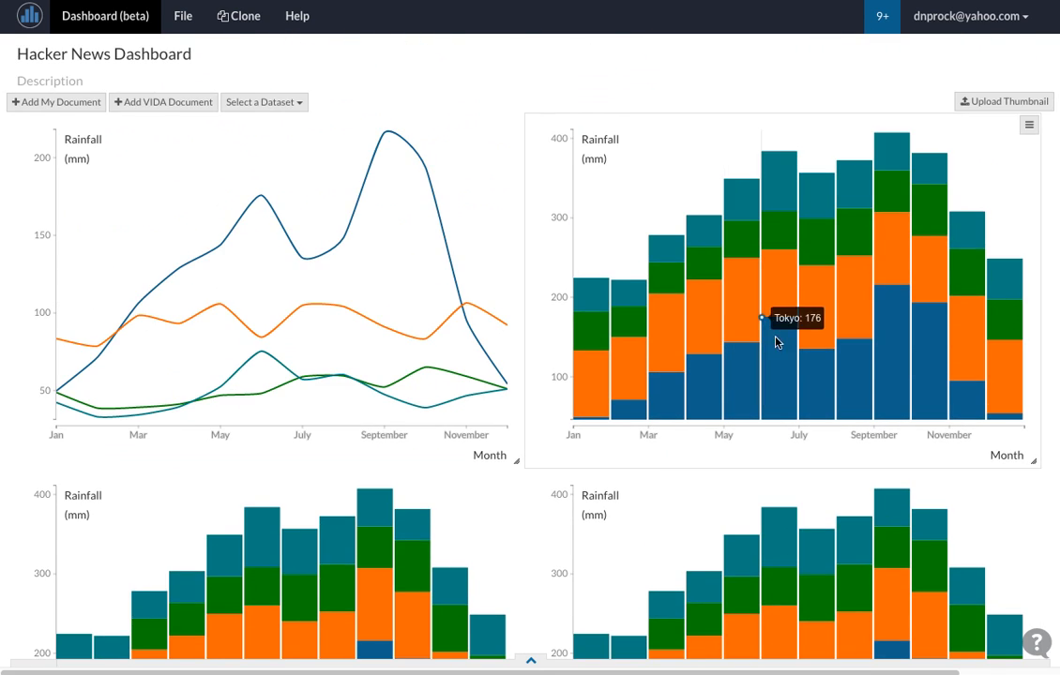
Step: Assign the "Hacker News - Type Count over Time" dataset to the line chart and set its X axis to Month
mouse_move(517, 138)
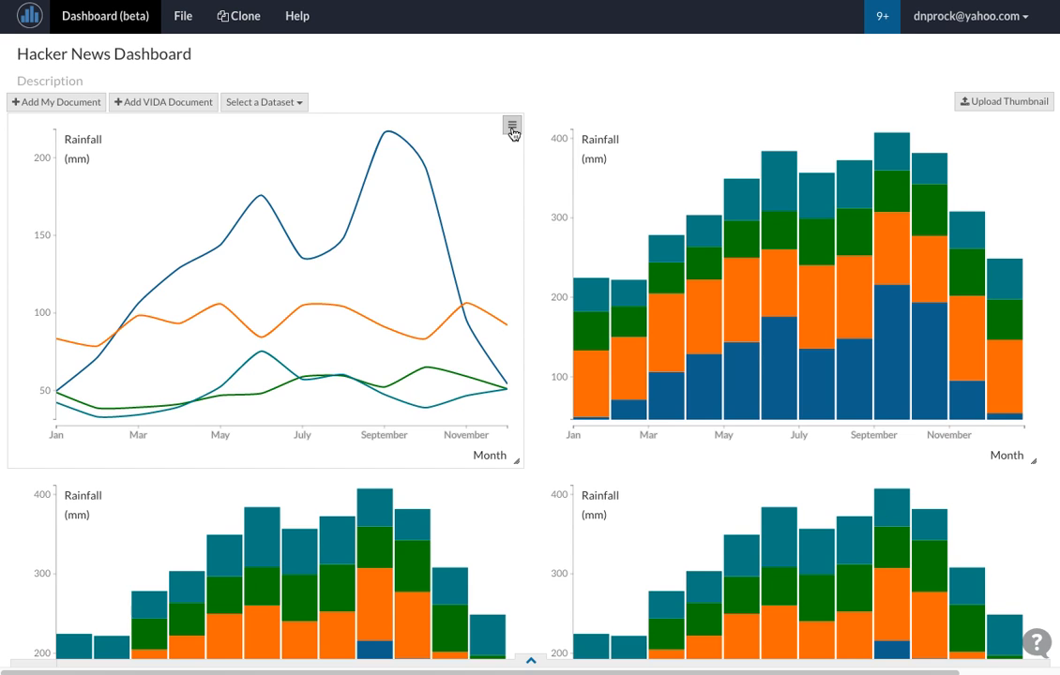
click(511, 127)
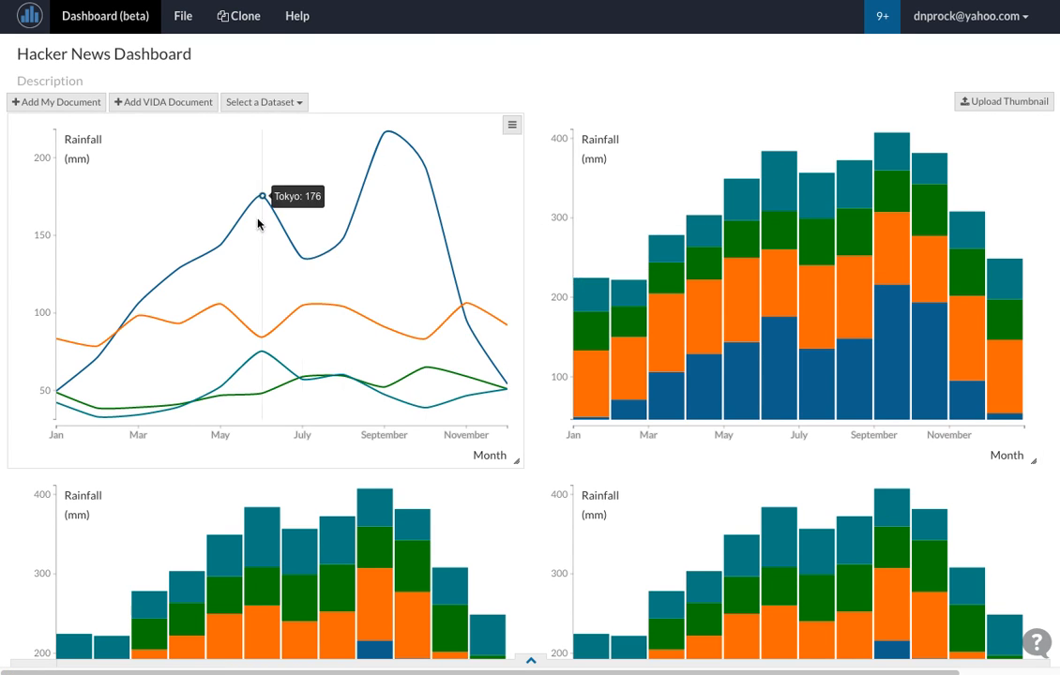
click(511, 126)
click(497, 151)
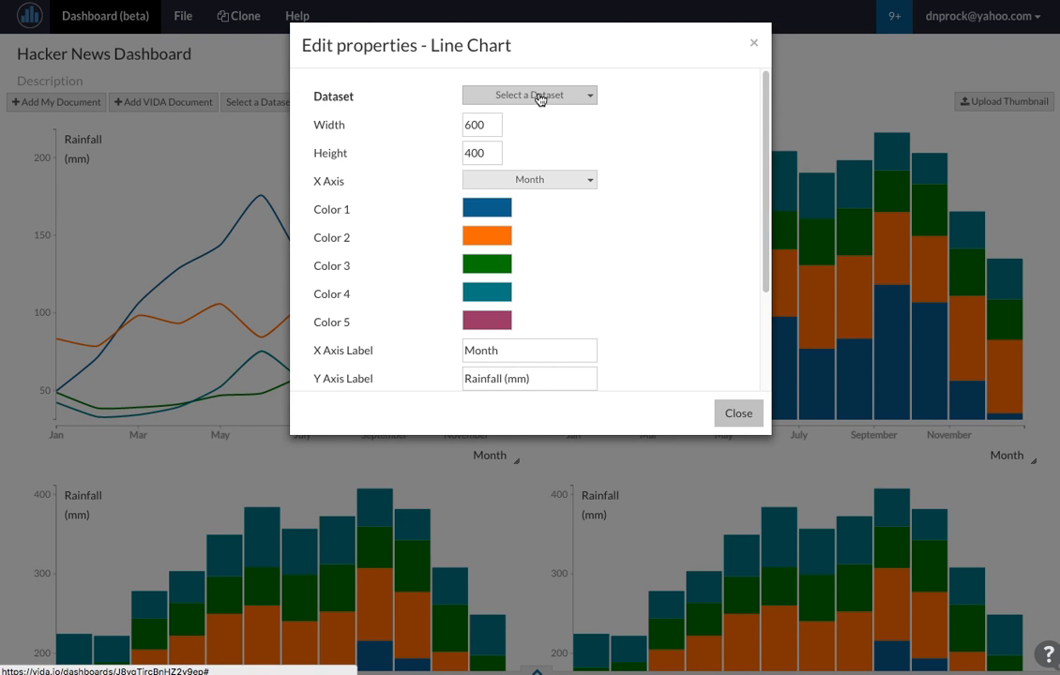
click(539, 95)
scroll(591, 180, down, 2)
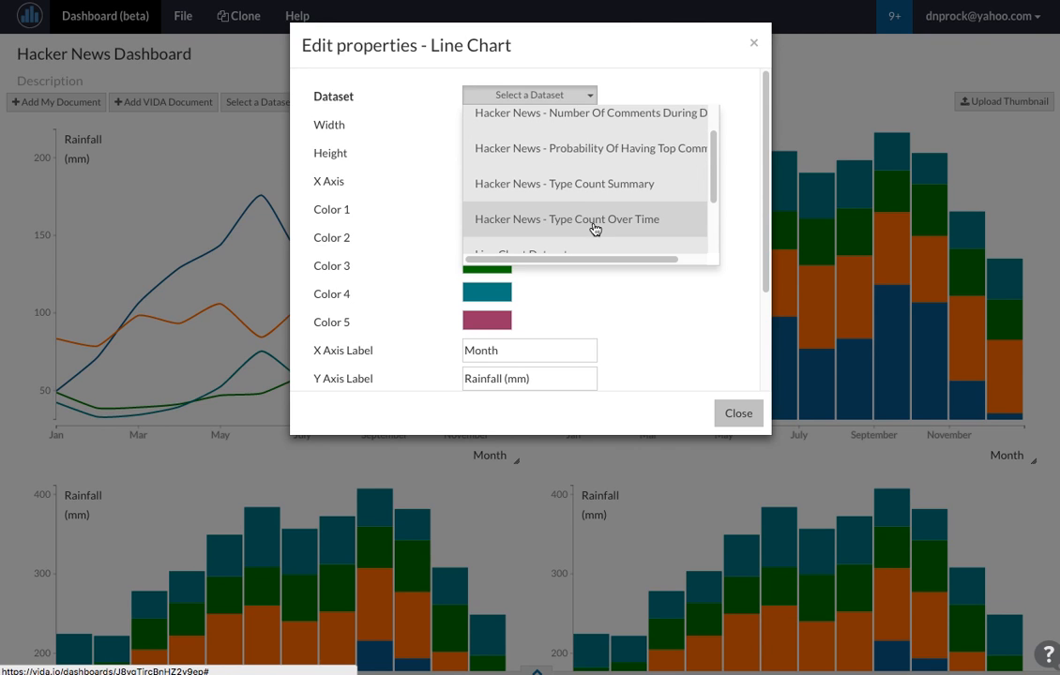
click(594, 219)
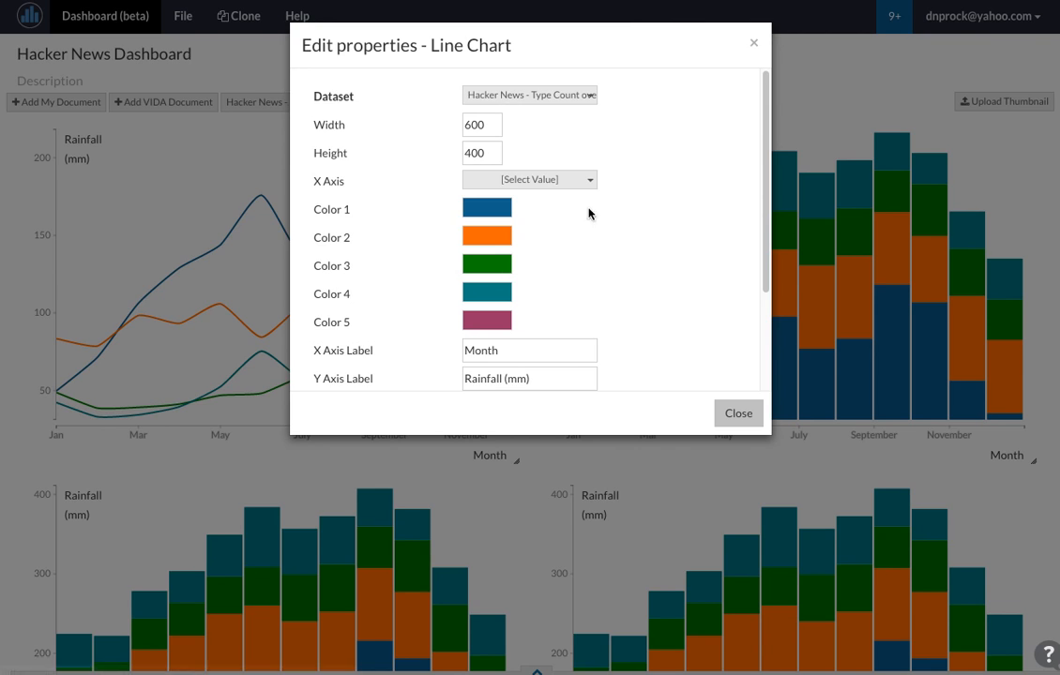
click(586, 178)
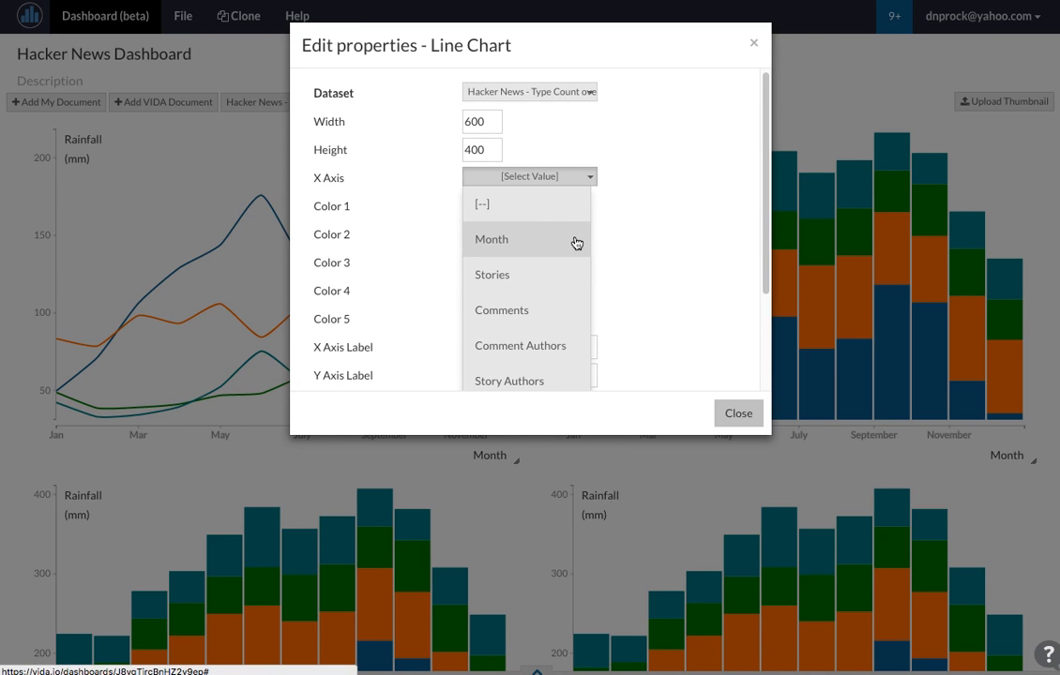
scroll(618, 242, down, 1)
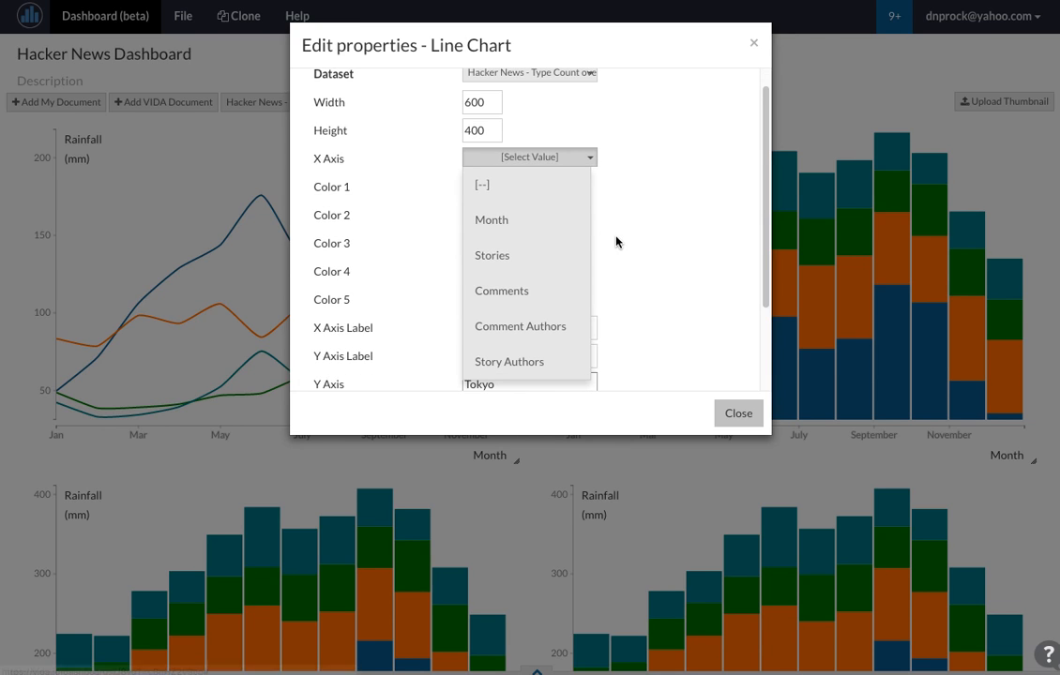
click(559, 228)
Step: Replace the line chart's Y axis series with stories, comments, comment_authors and story_authors, one per line
scroll(603, 227, down, 3)
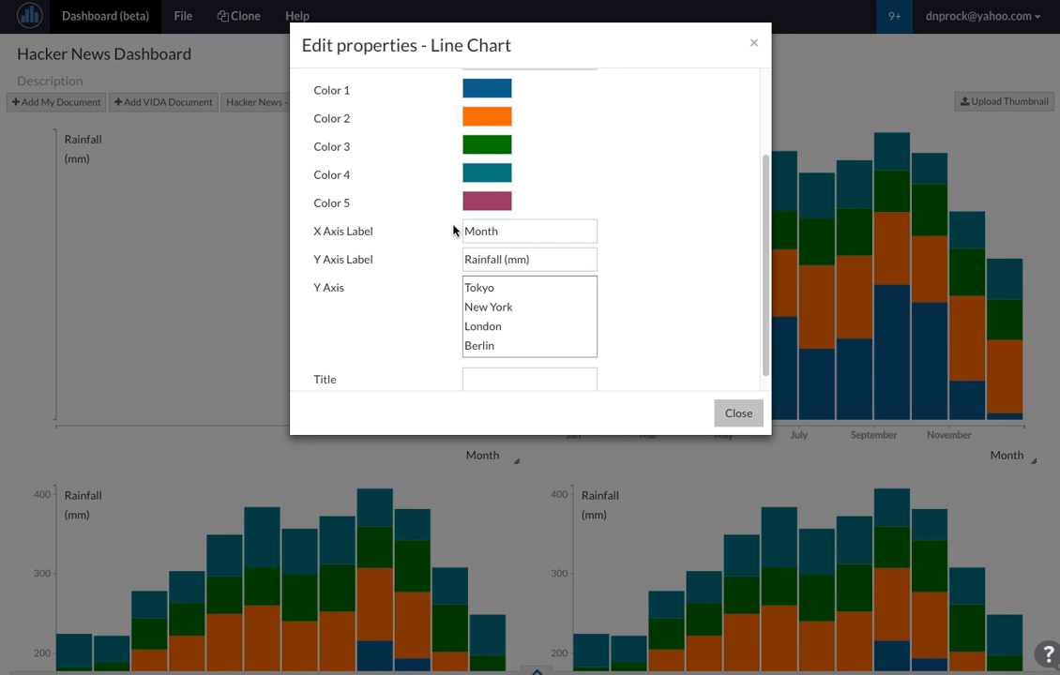
scroll(672, 326, down, 1)
click(568, 318)
key(super+a)
text(stories comments comment_authors story_authors)
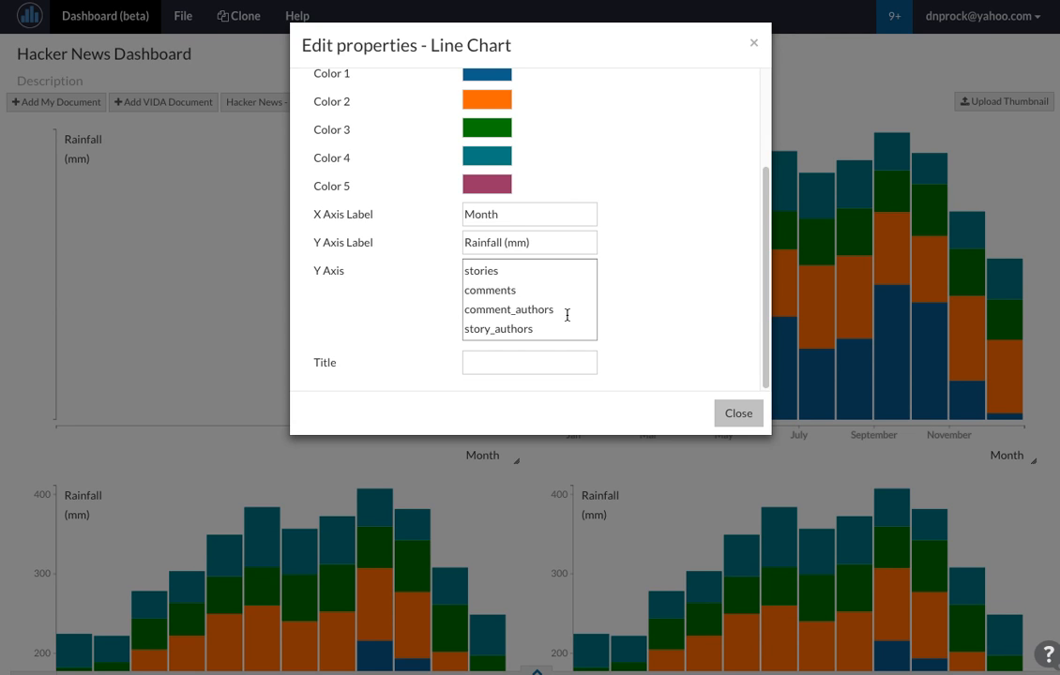
Step: Set the line chart's Y axis label to "Count"
double_click(528, 219)
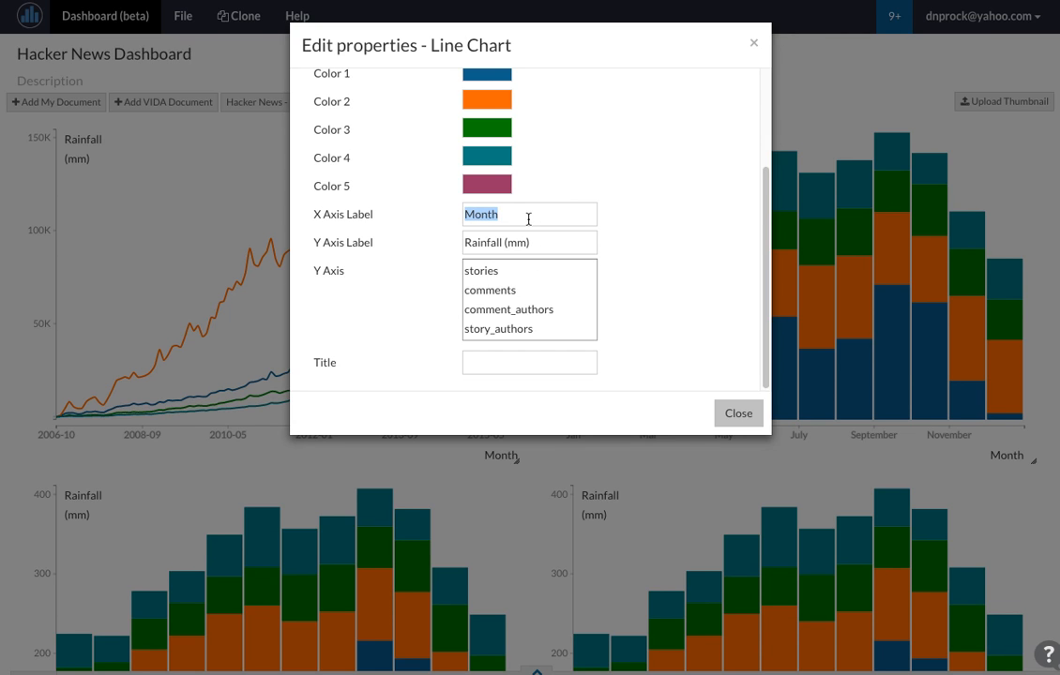
scroll(657, 233, up, 1)
scroll(656, 234, down, 1)
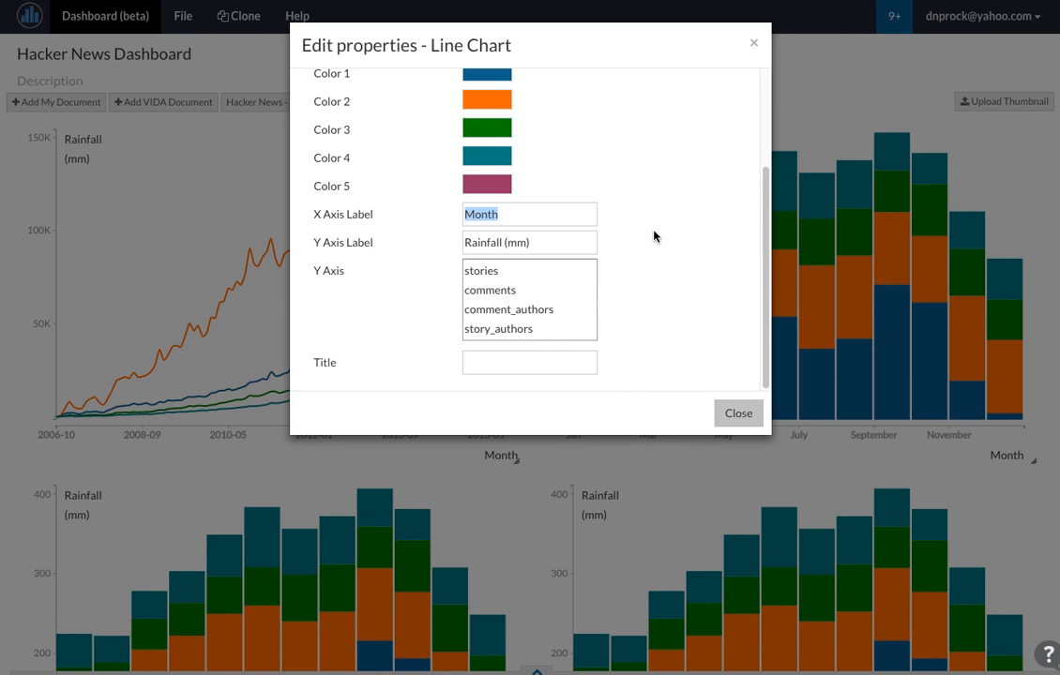
triple_click(572, 242)
text(Count)
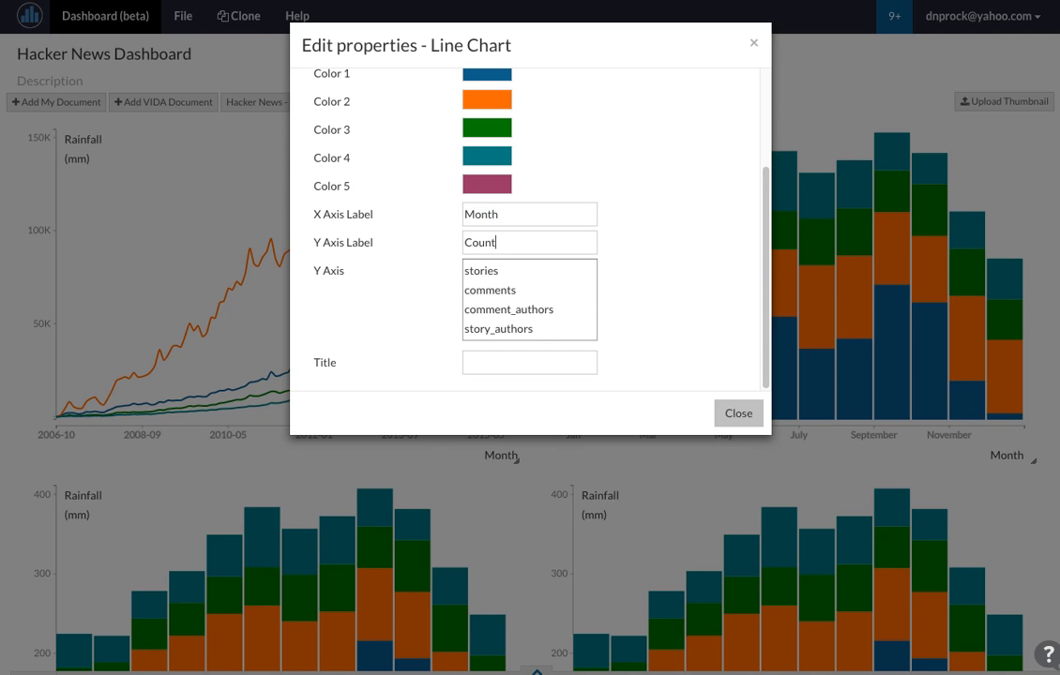
Step: Title the line chart "Type Count over Time" and close its properties
scroll(589, 287, up, 3)
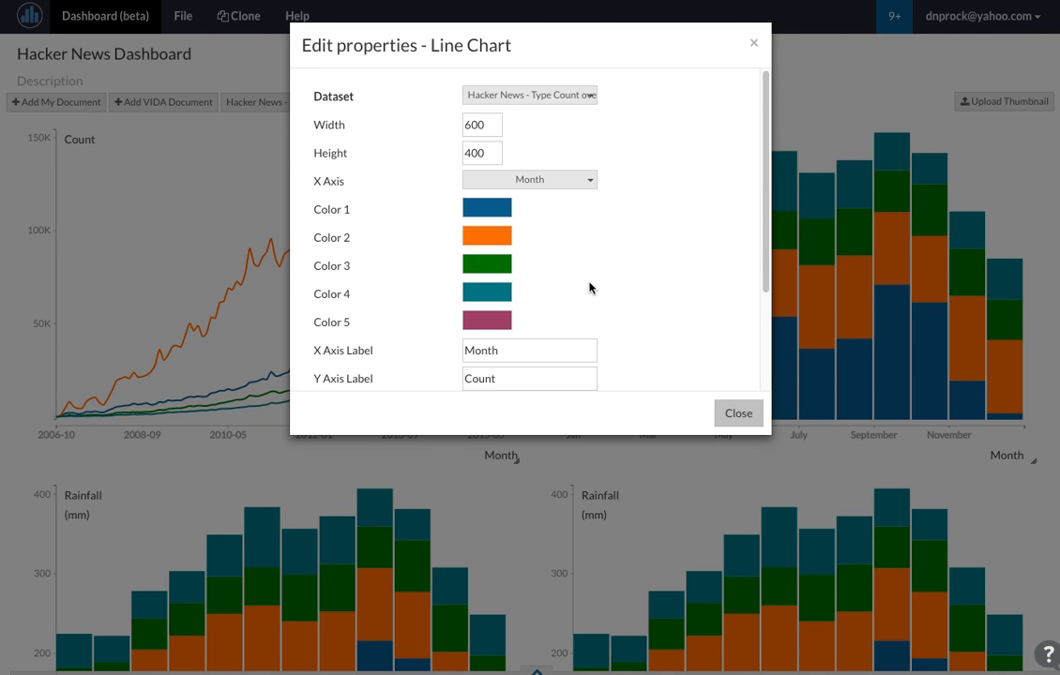
scroll(582, 291, down, 2)
scroll(519, 372, down, 1)
click(514, 370)
text(Type Count overt)
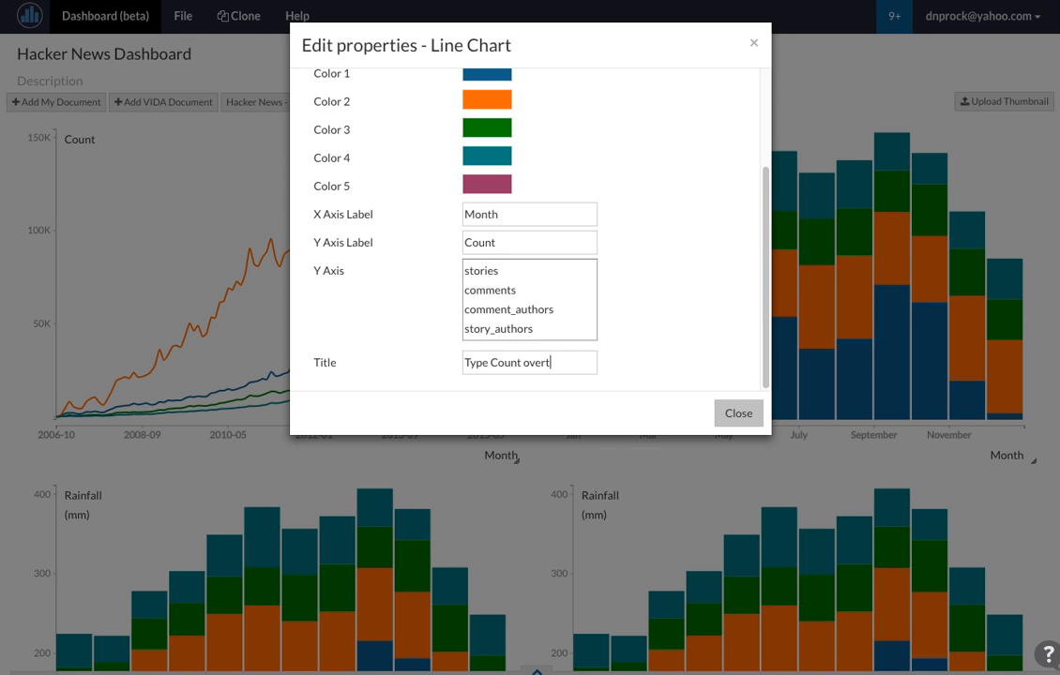
key(BackSpace)
text(Time)
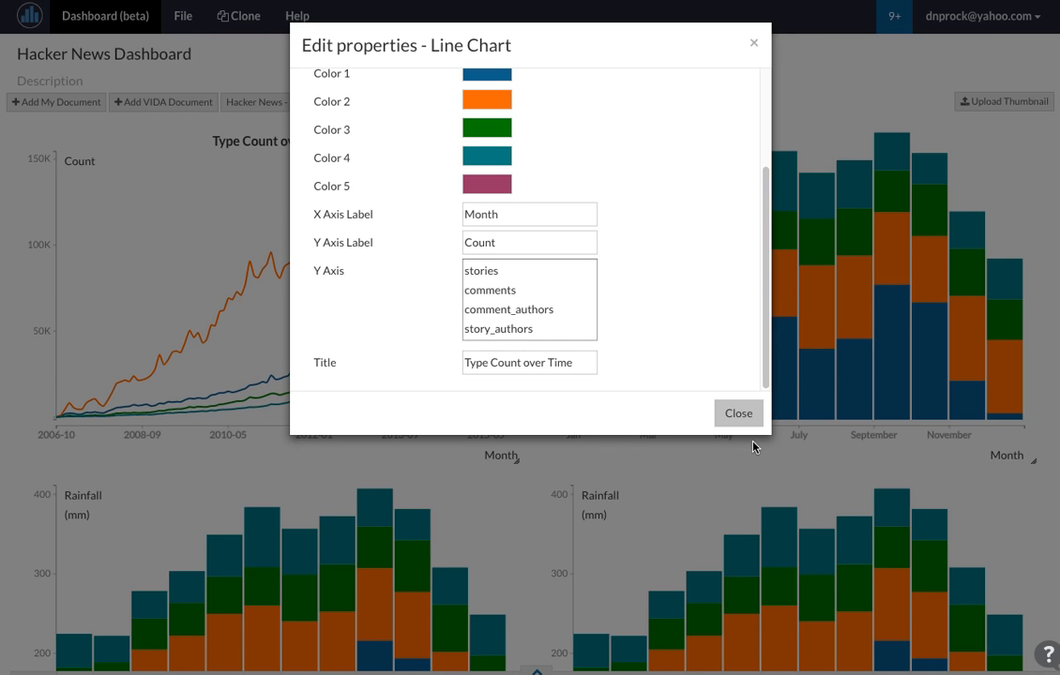
click(739, 416)
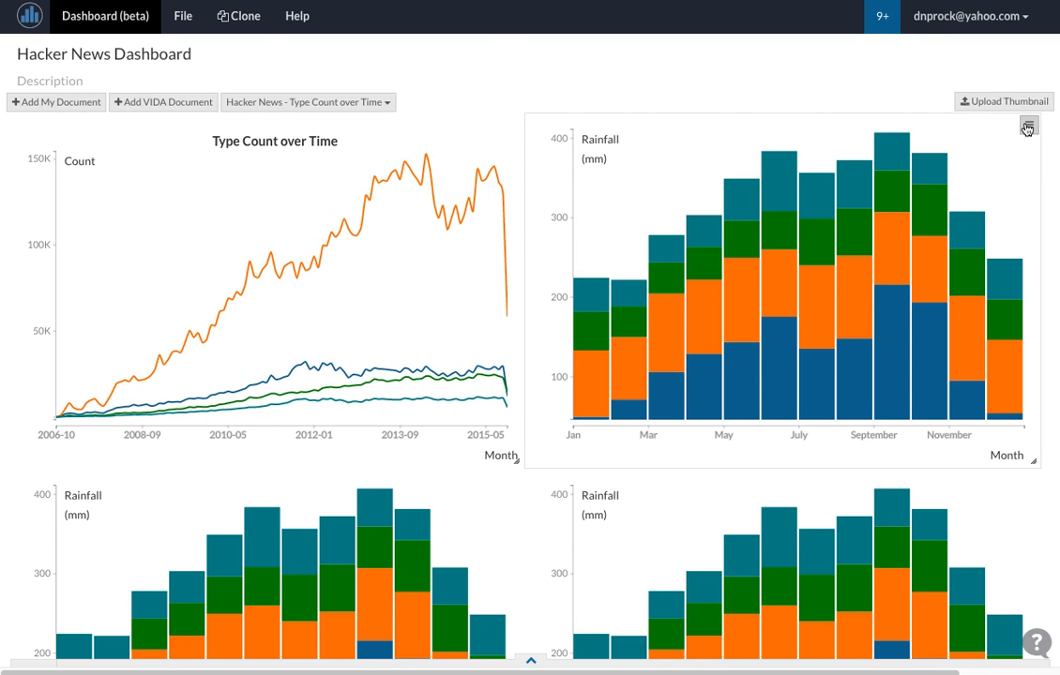
Step: Assign the "Hacker News - Type Count Summary" dataset to the first stacked bar chart, beside the line chart, with Type as its X axis
click(1027, 129)
click(891, 149)
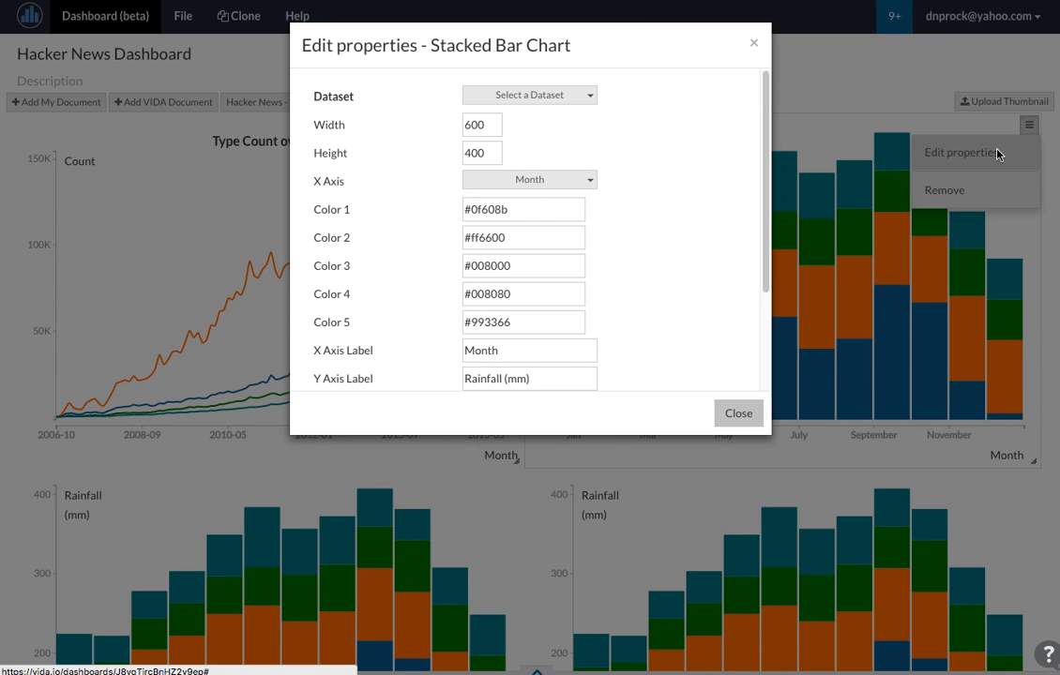
click(566, 98)
scroll(562, 173, down, 1)
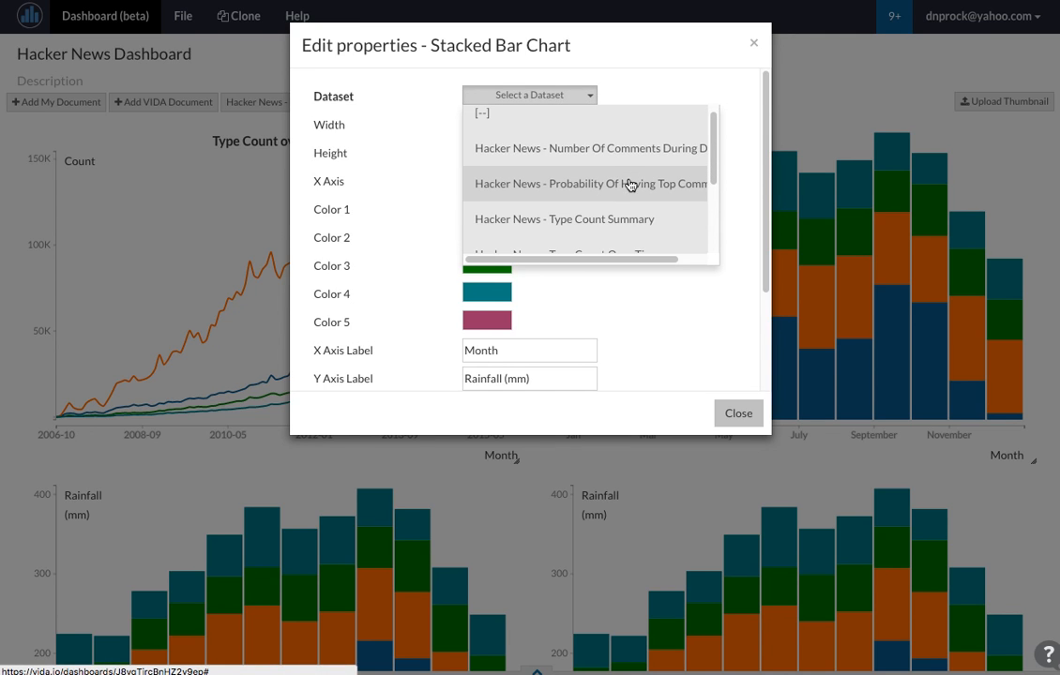
click(591, 215)
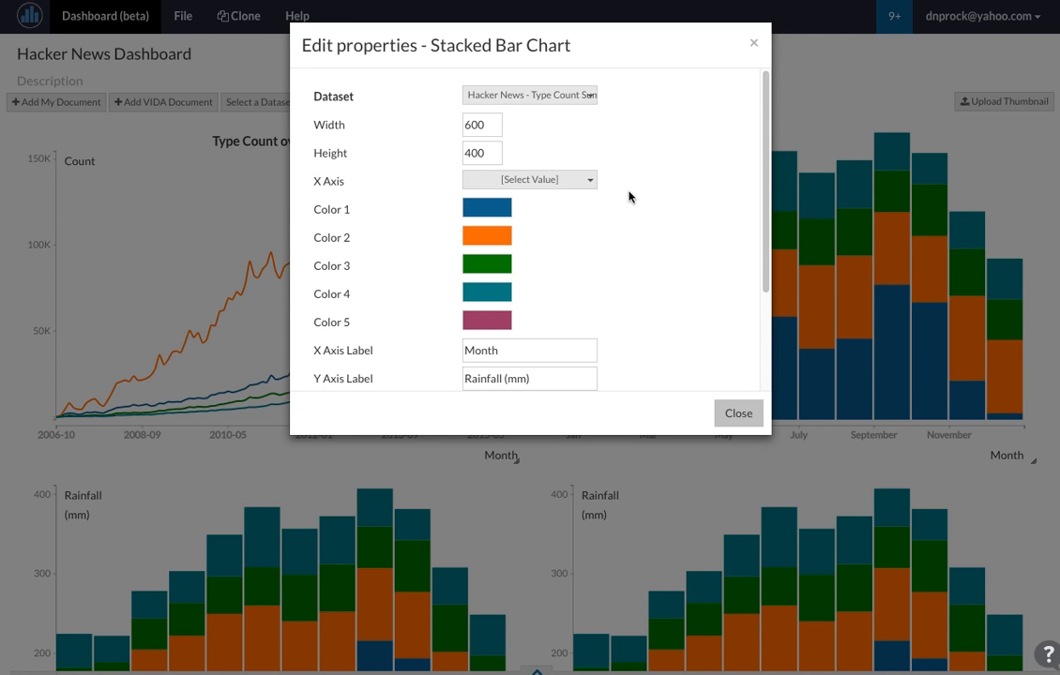
scroll(647, 195, down, 1)
click(575, 161)
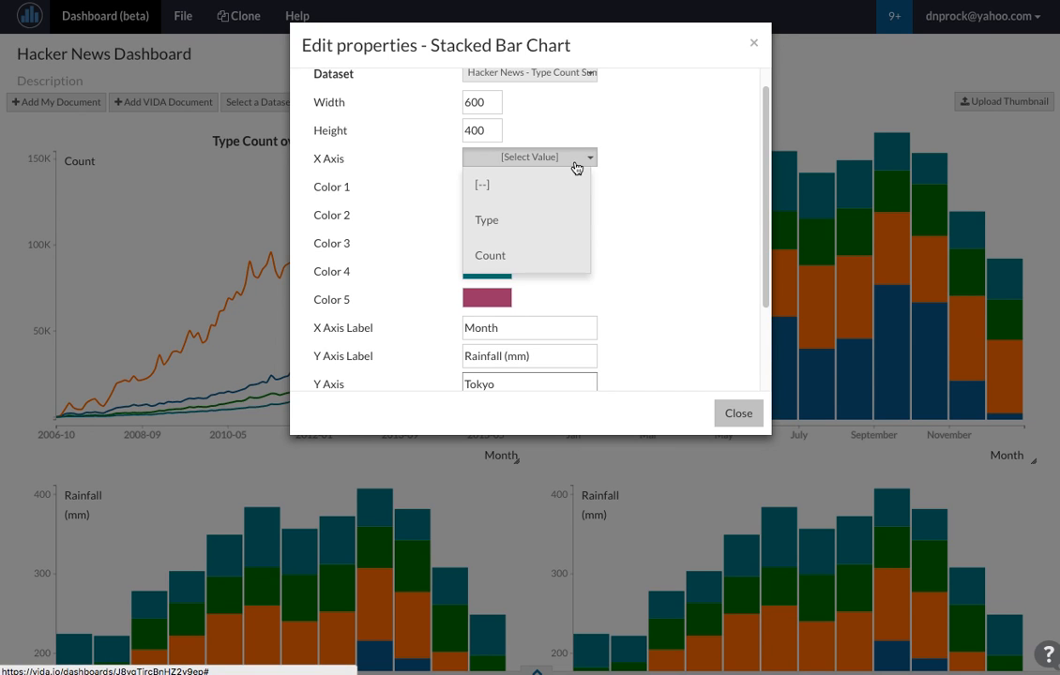
click(566, 221)
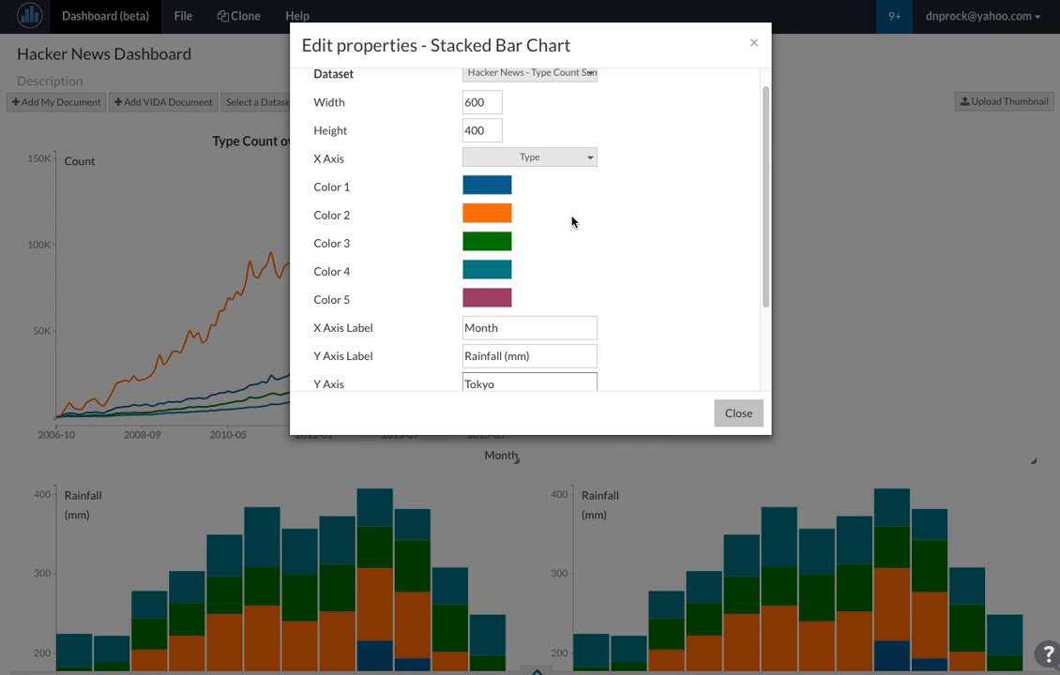
Step: Replace the stacked bar chart's Y axis series with the single field count
scroll(570, 229, down, 3)
key(ctrl+a)
text(count)
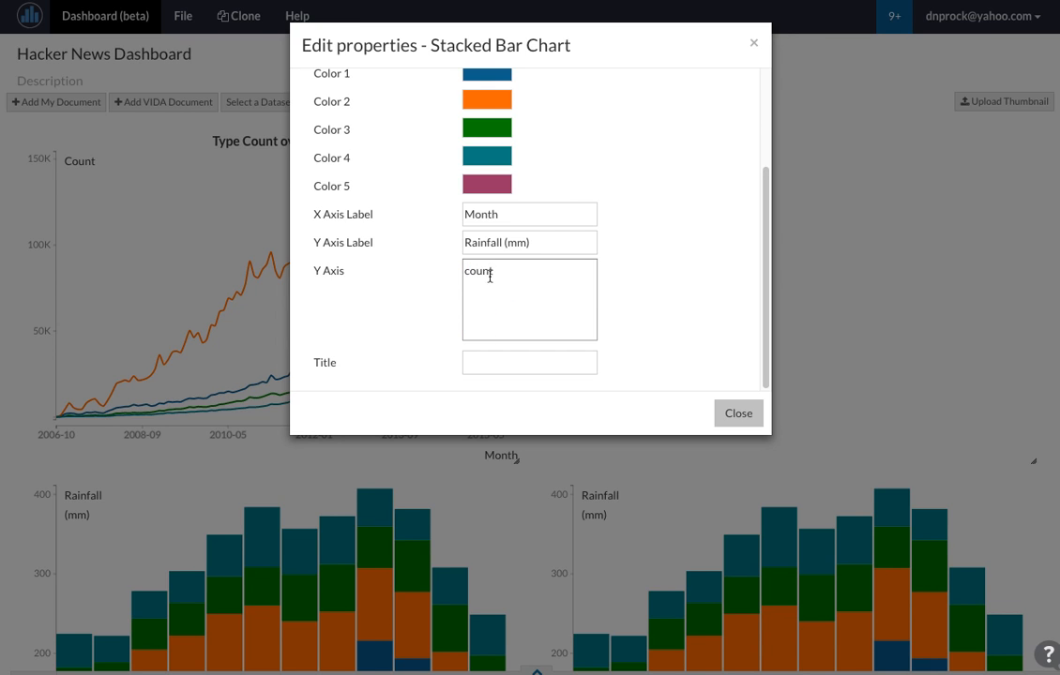
click(669, 259)
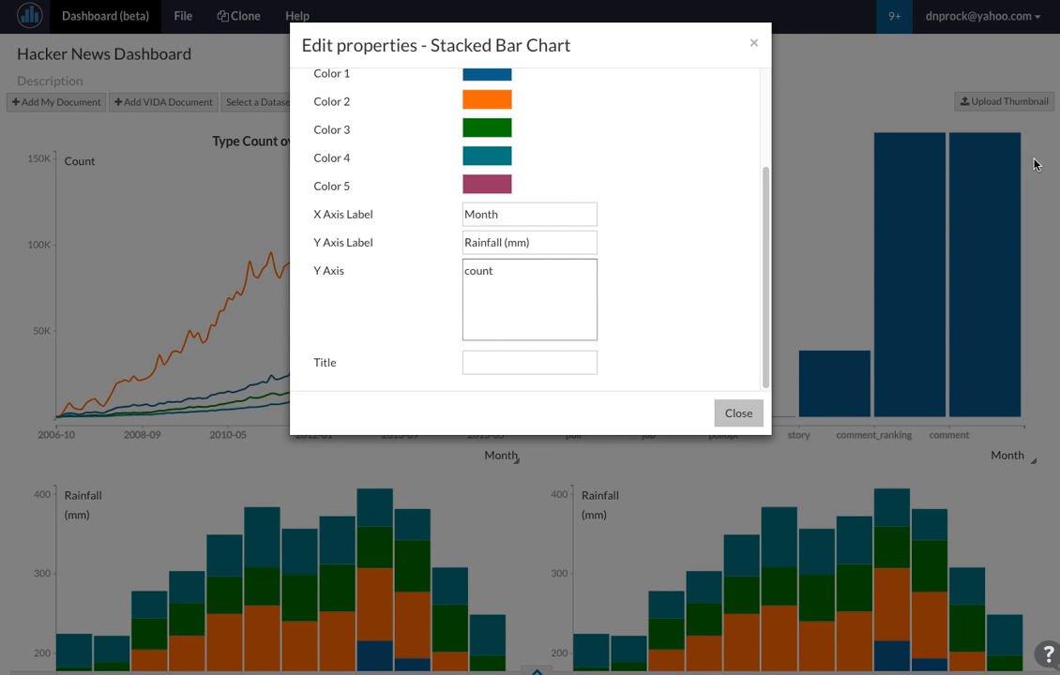
Step: Label the stacked bar chart's X axis "Type" and its Y axis "Count"
scroll(555, 243, up, 1)
key(ctrl+a)
text(Type)
key(Tab)
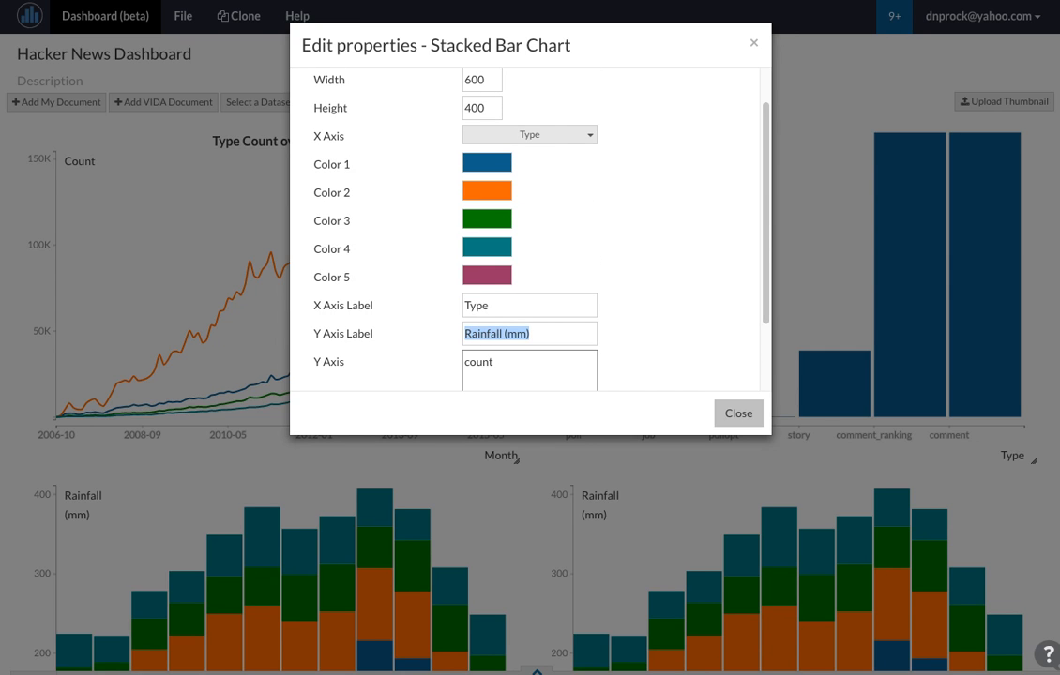
text(Count)
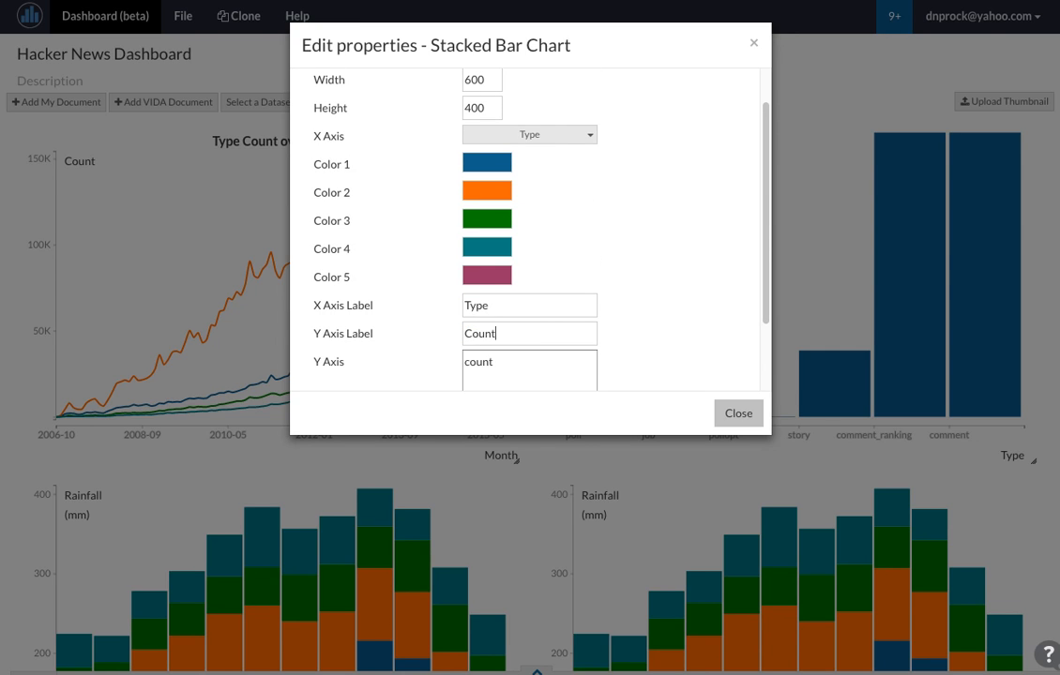
Step: Title the stacked bar chart "Type Count Summary" and close its properties
scroll(610, 309, down, 1)
click(558, 364)
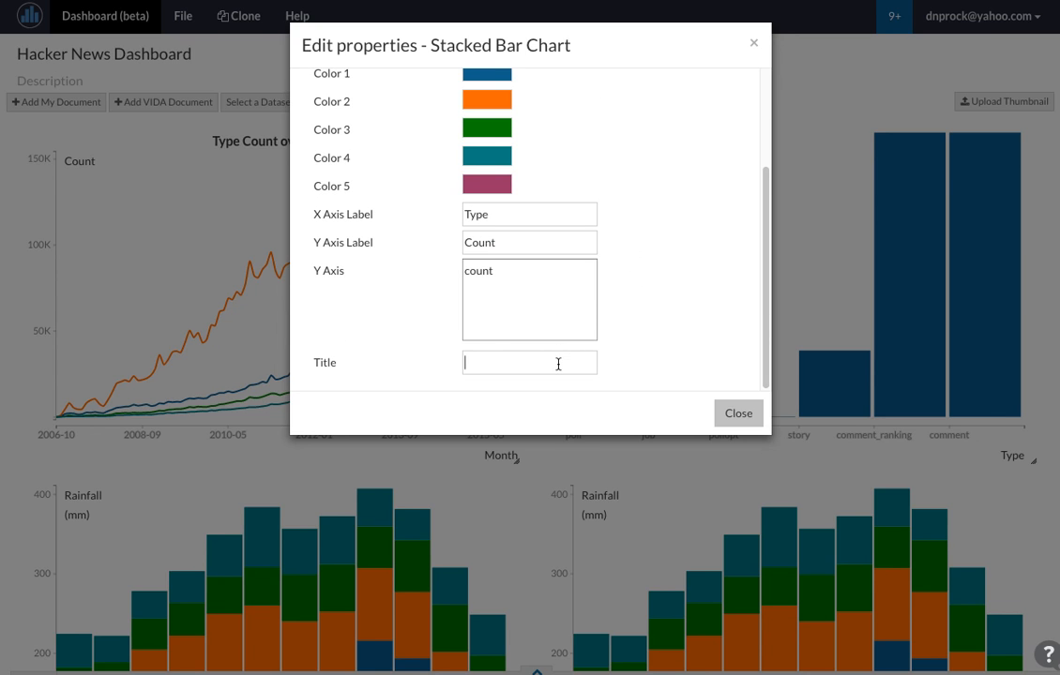
scroll(549, 366, up, 2)
scroll(542, 361, down, 2)
text(Type Count Summary)
click(723, 410)
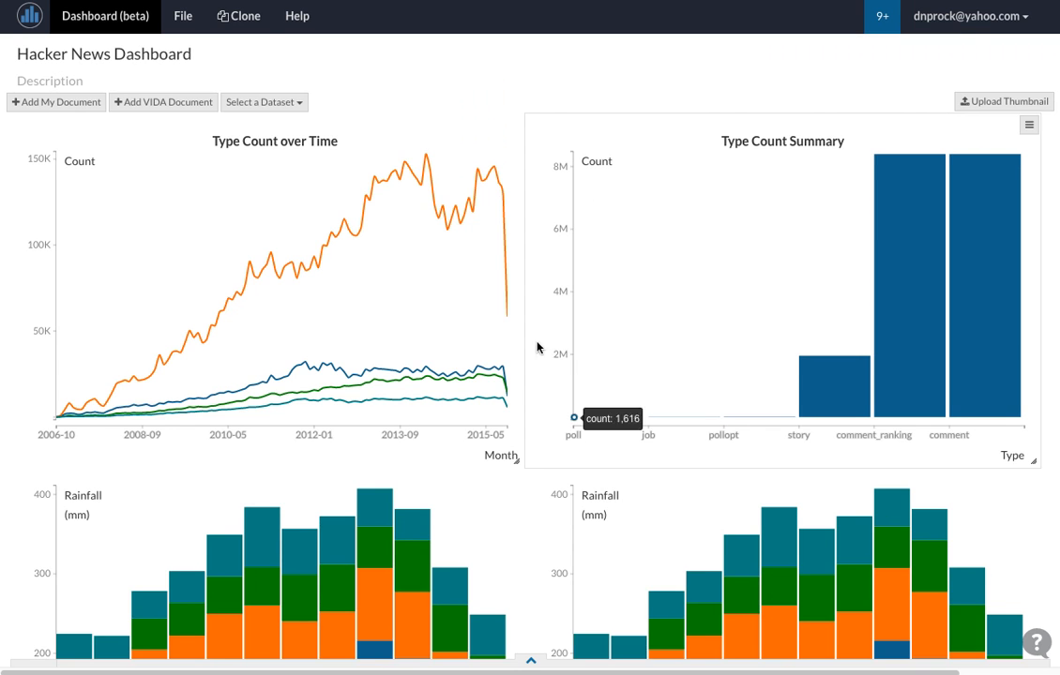
Step: Assign the Hacker News number-of-comments dataset to the stacked bar chart below the line chart and set its X axis to Hour
scroll(535, 353, down, 3)
click(512, 292)
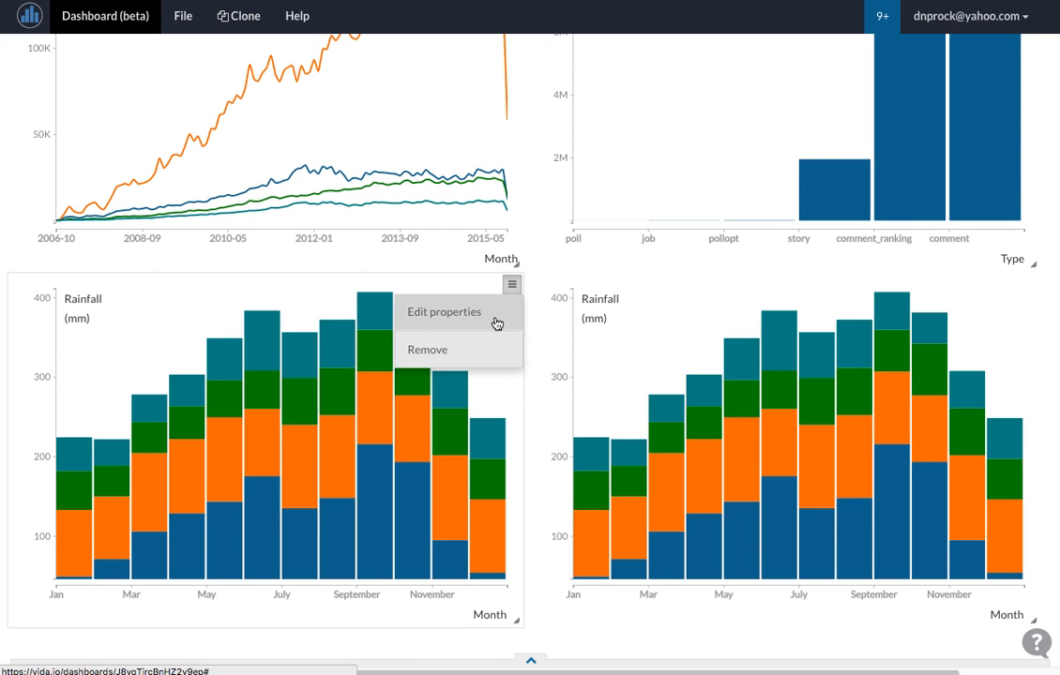
click(494, 321)
click(540, 98)
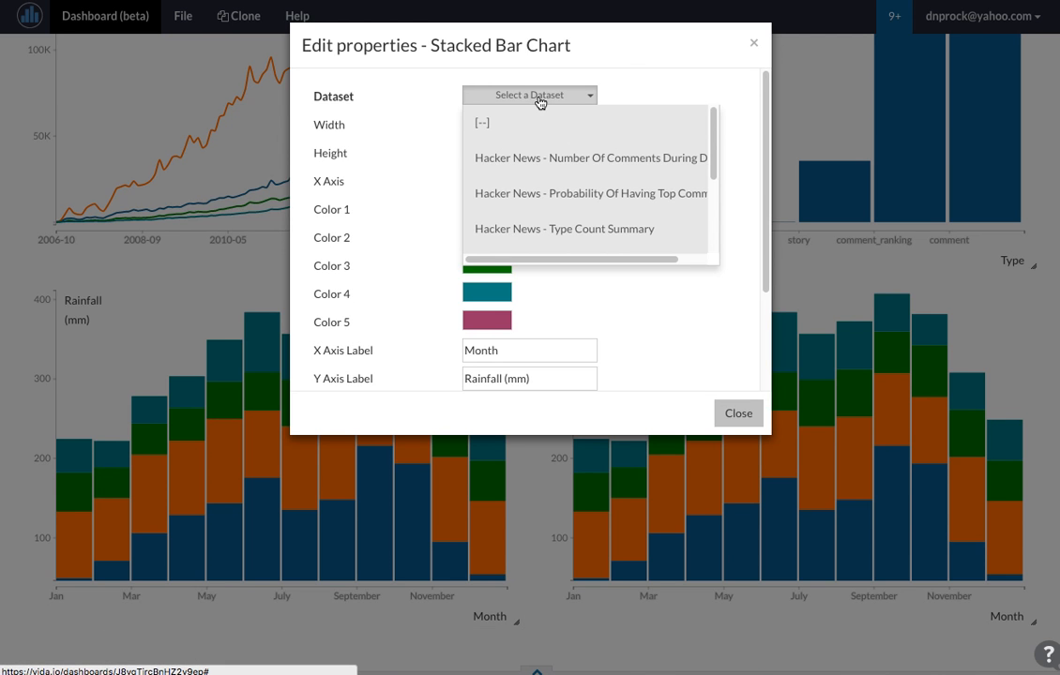
click(587, 159)
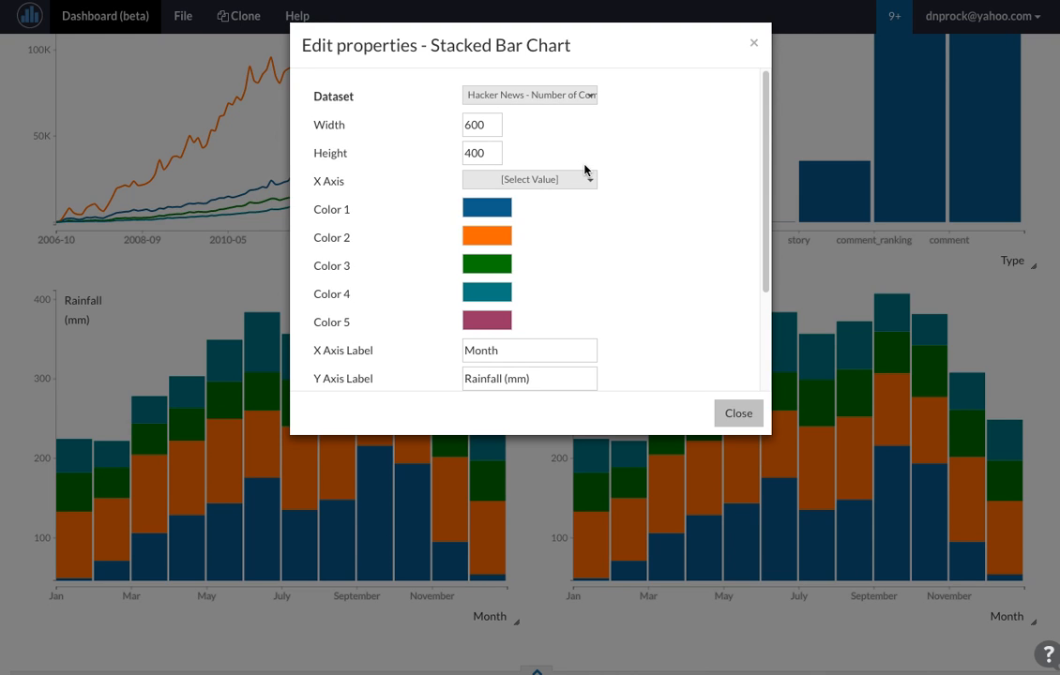
click(579, 181)
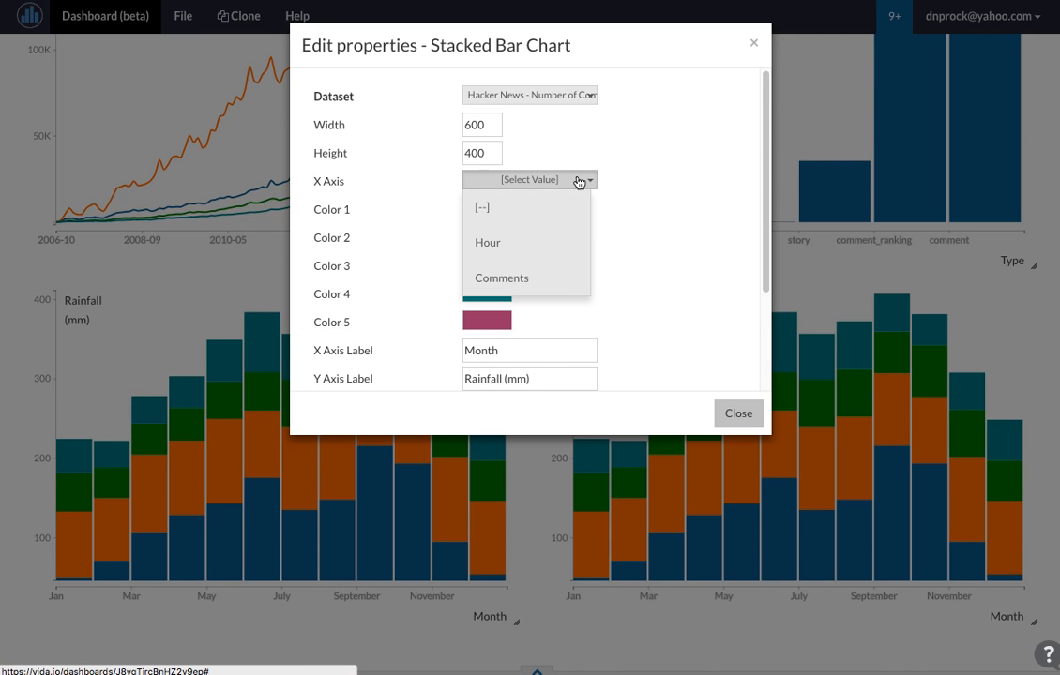
click(557, 238)
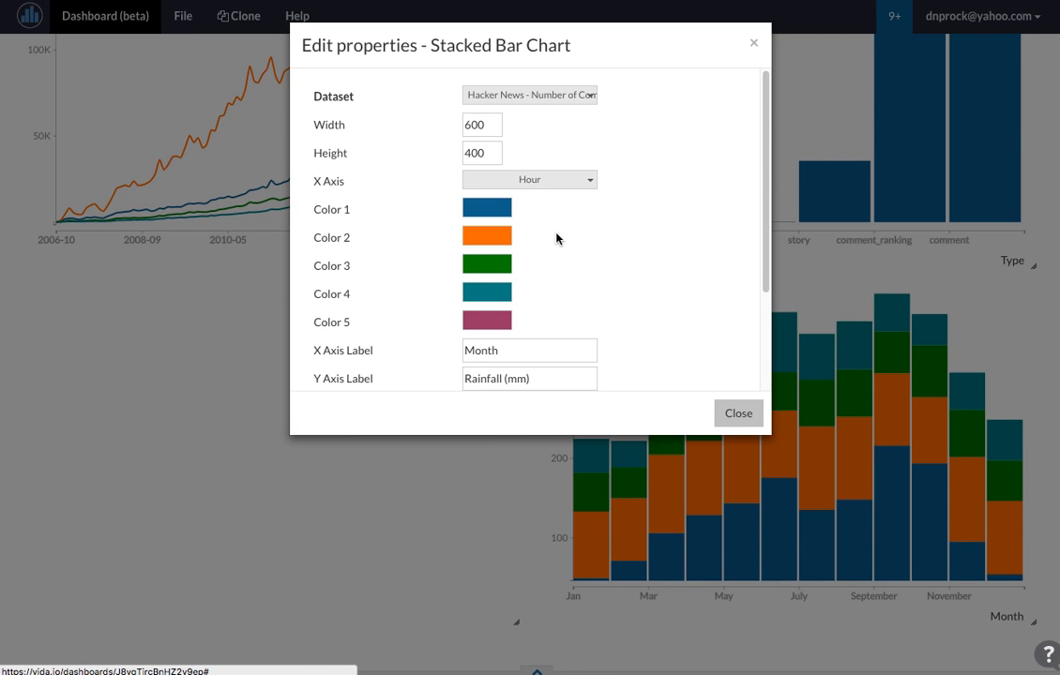
scroll(547, 279, down, 2)
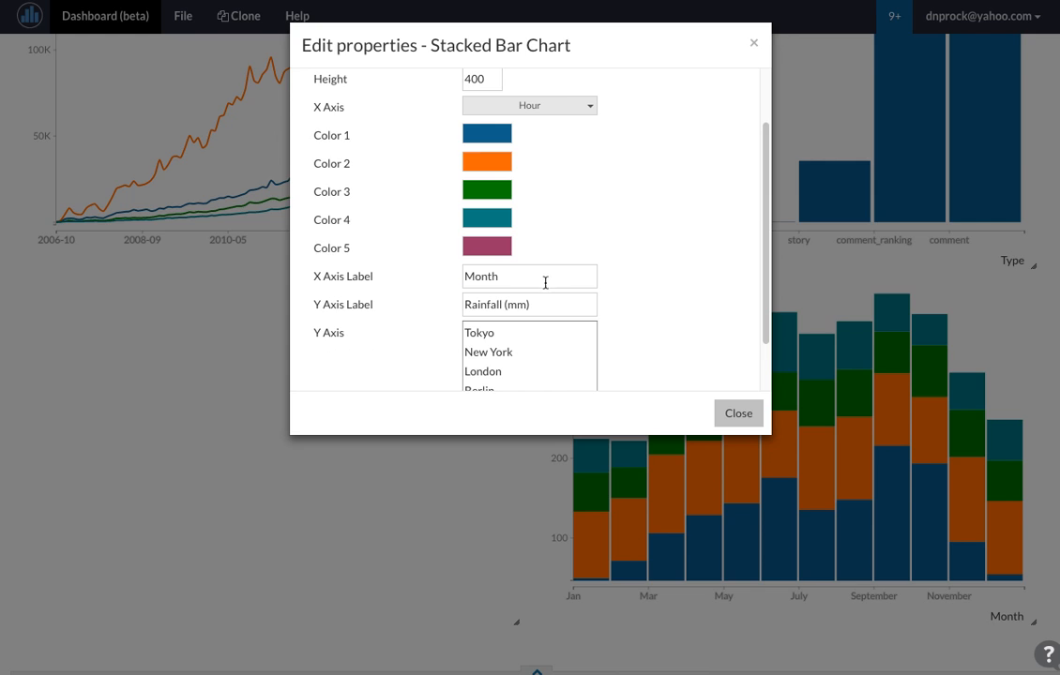
Step: Replace the Y axis series of the hourly stacked bar chart with the single field comments
click(537, 351)
key(ctrl+a)
text(comments)
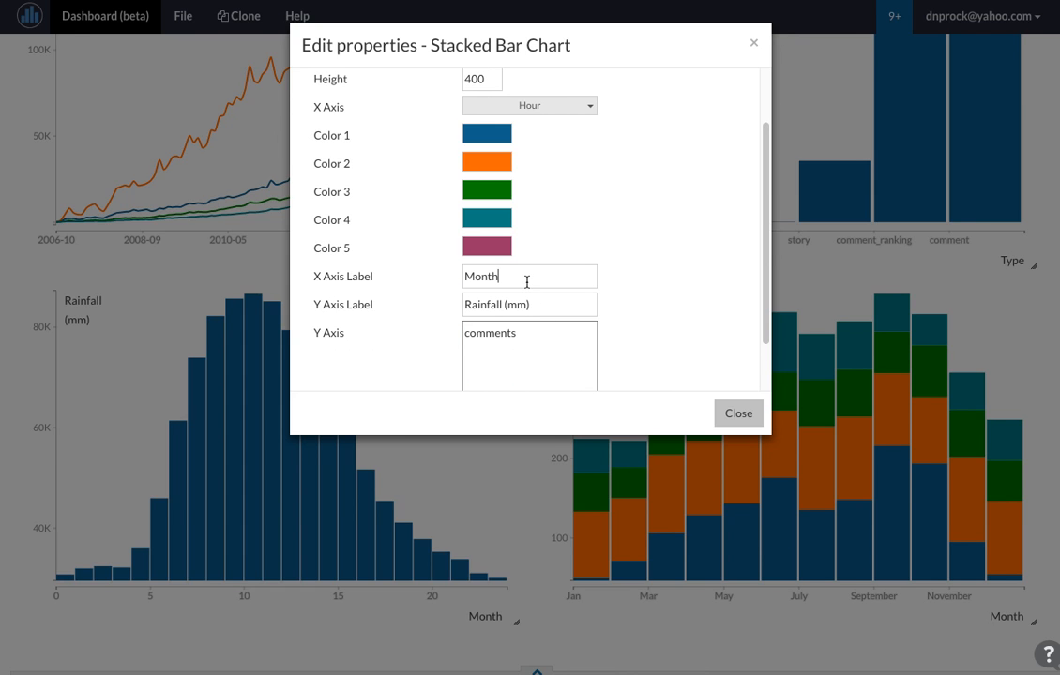
Step: Label the hourly comments chart's X axis "Hour" and its Y axis "Count"
key(ctrl+a)
text(Hour)
key(Tab)
text(Comments)
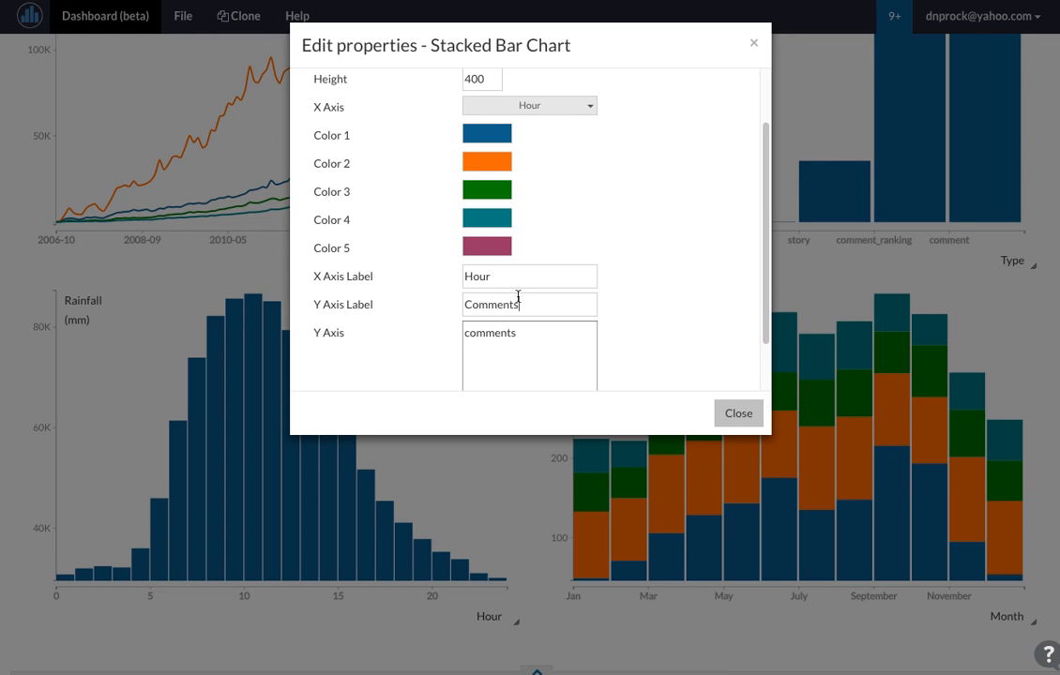
key(ctrl+a)
text(Count)
Step: Title the hourly comments chart "Number of Comments during Day" and close its properties
scroll(513, 303, down, 1)
click(494, 363)
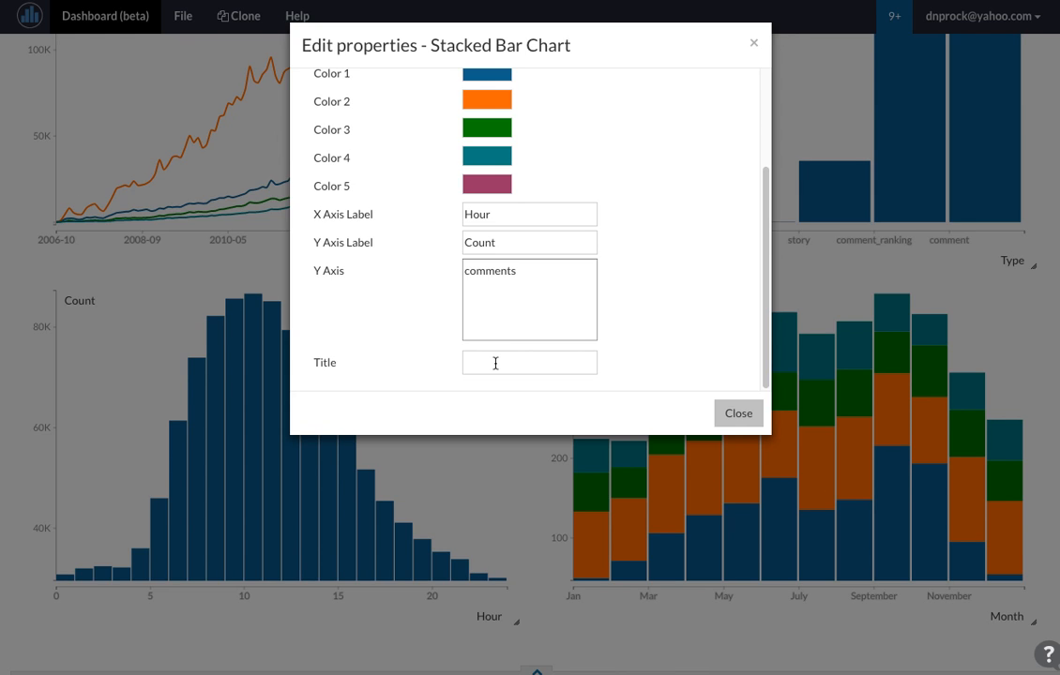
scroll(495, 363, up, 2)
scroll(494, 368, down, 2)
text(Number of Comments during Day)
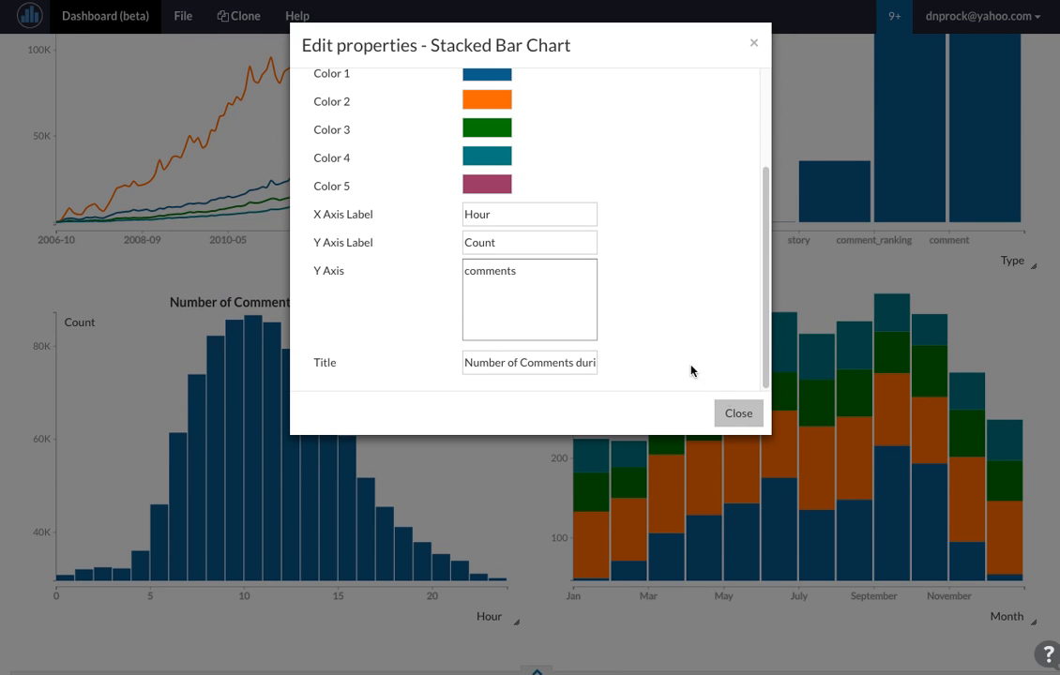
click(740, 415)
scroll(439, 392, up, 1)
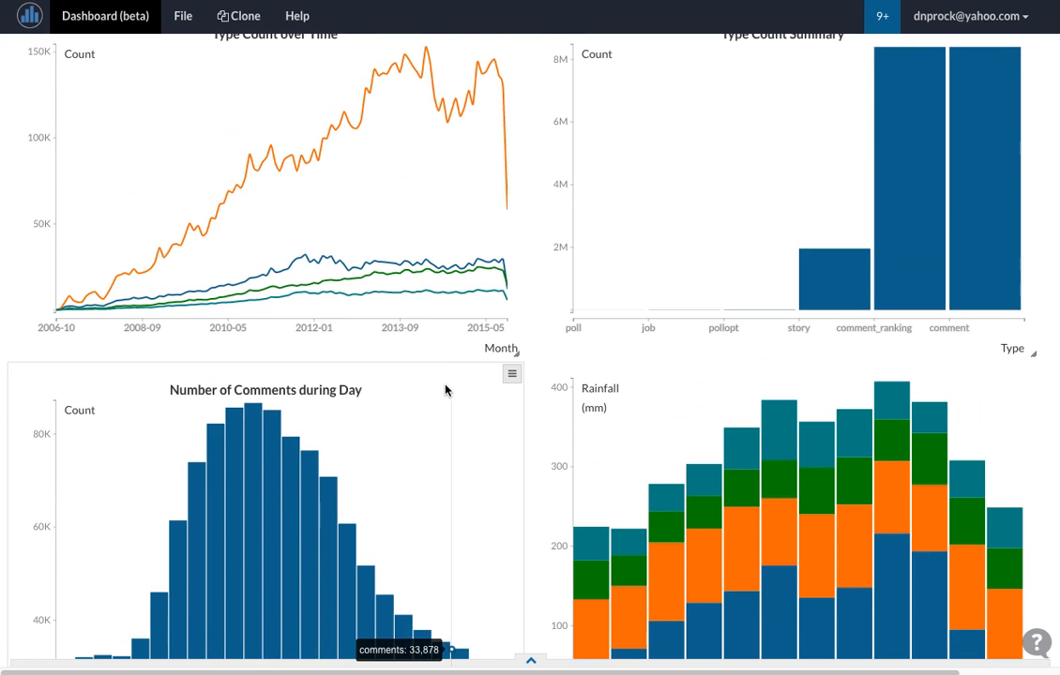
Step: Assign the Hacker News probability-of-having-top-comments dataset to the remaining rainfall stacked bar chart and set its X axis to Hour
scroll(450, 388, down, 1)
click(1028, 276)
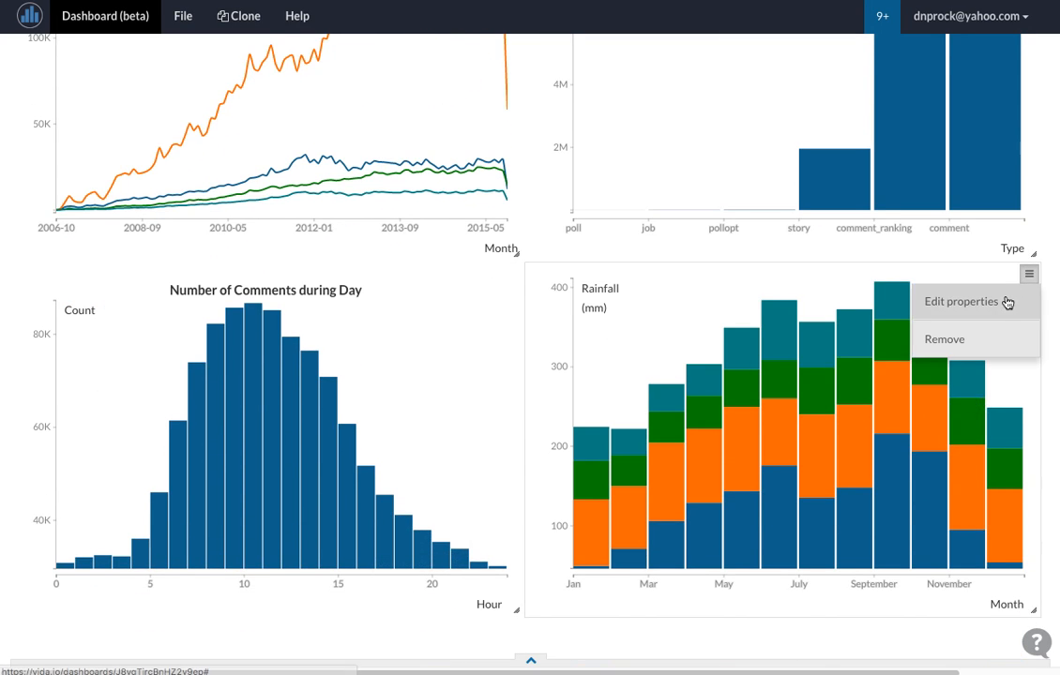
click(1007, 302)
click(537, 98)
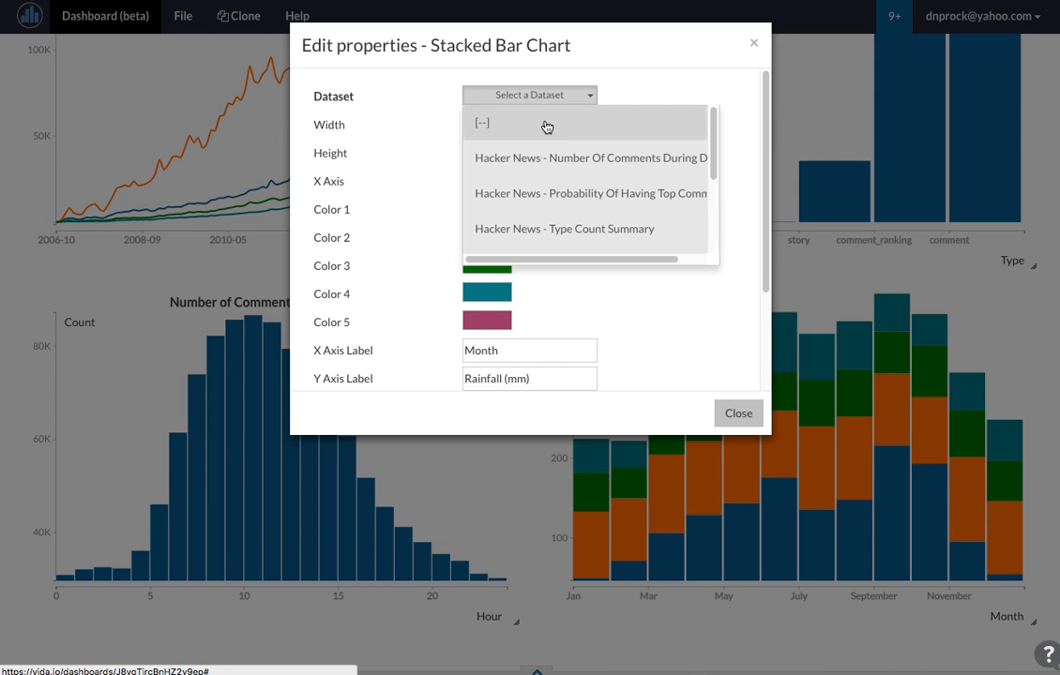
click(557, 193)
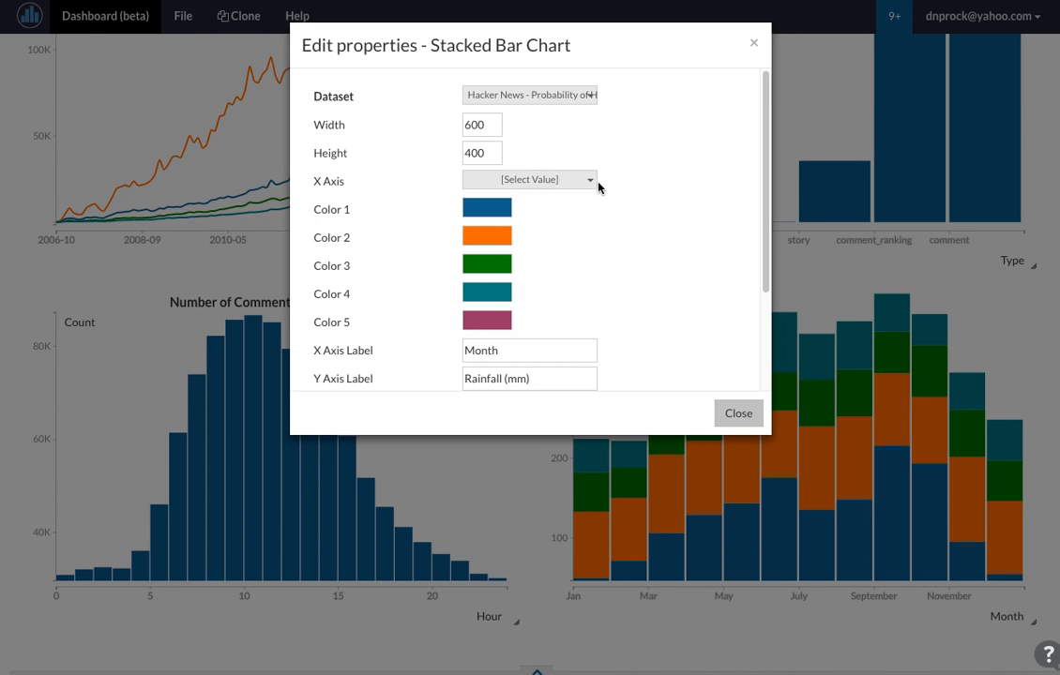
click(591, 184)
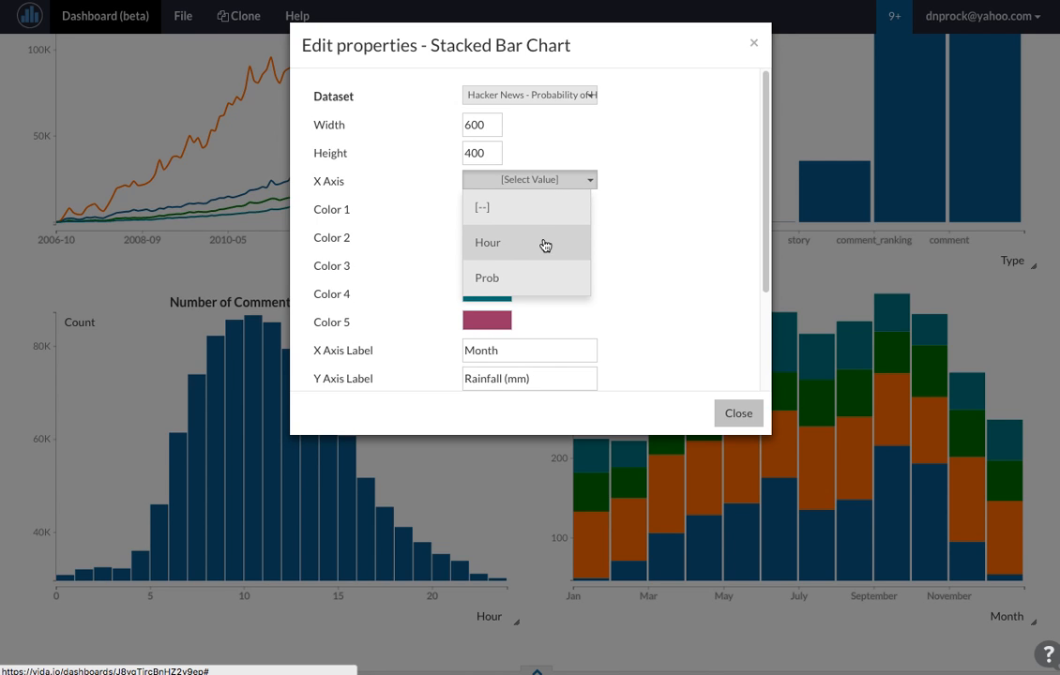
click(543, 245)
Step: Label the probability chart's X axis "Hour" and its Y axis "Probability"
scroll(539, 281, down, 1)
click(532, 328)
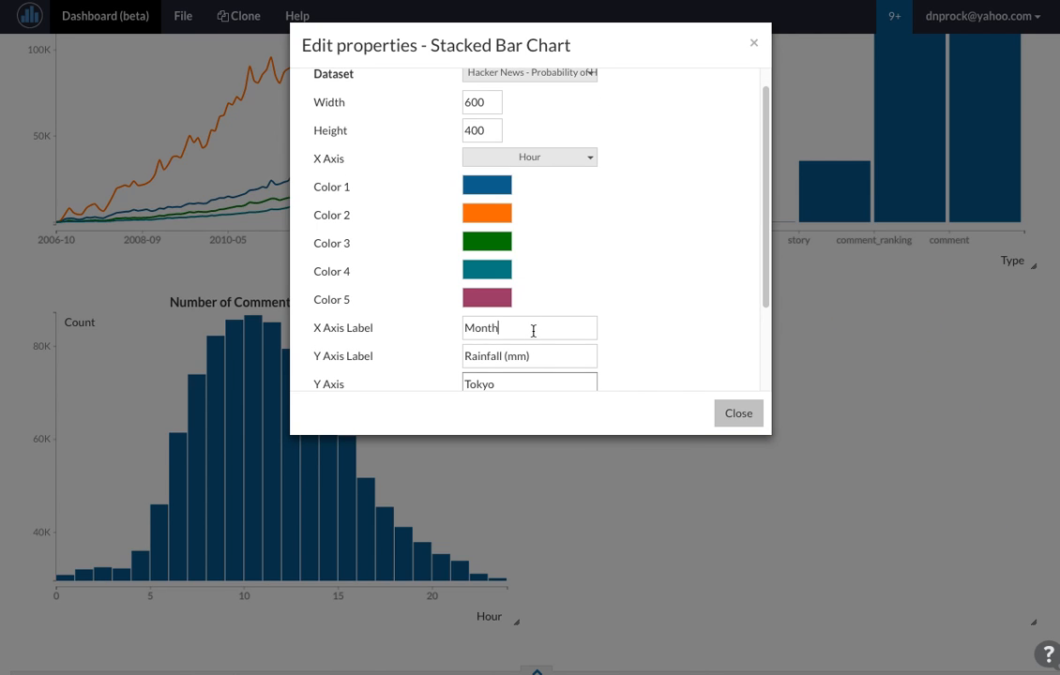
double_click(532, 330)
text(Hour)
key(Tab)
text(Probability)
Step: Replace the probability chart's Y axis series with the single field prob
key(Tab)
key(ctrl+a)
text(prob)
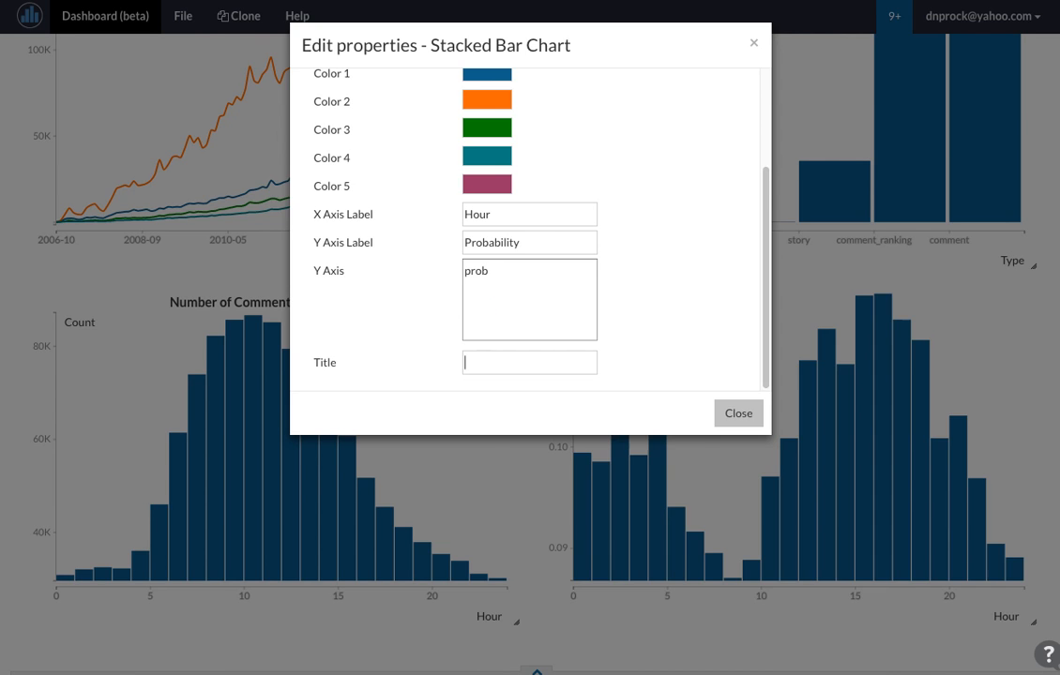
Step: Title the probability chart "Probability of Having Top Comments" and close its properties
scroll(580, 280, up, 3)
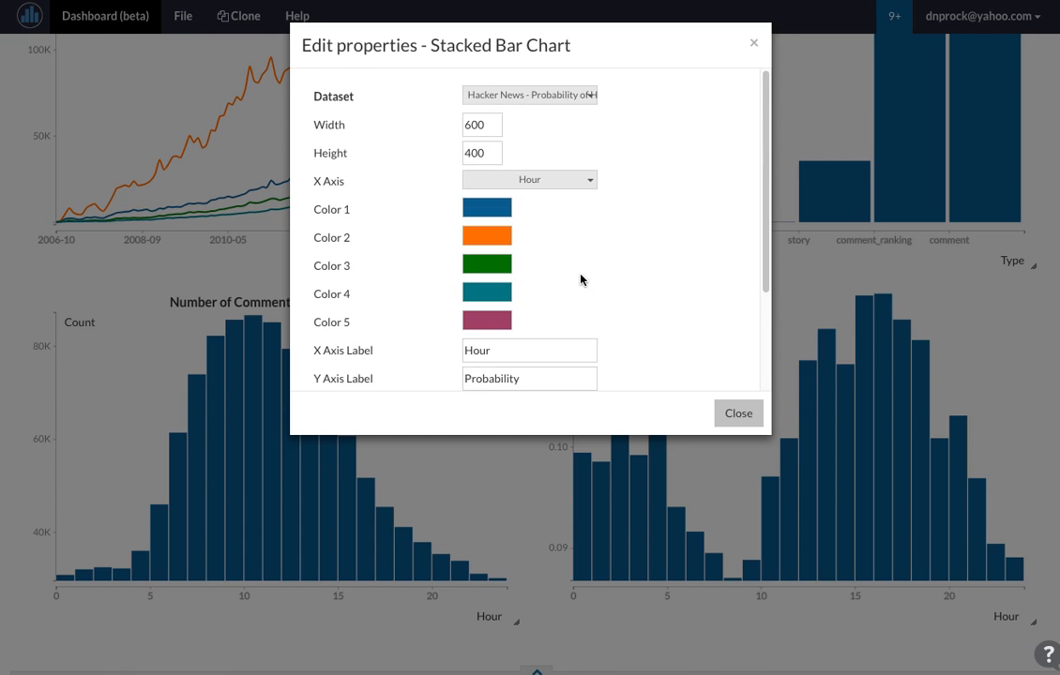
click(548, 109)
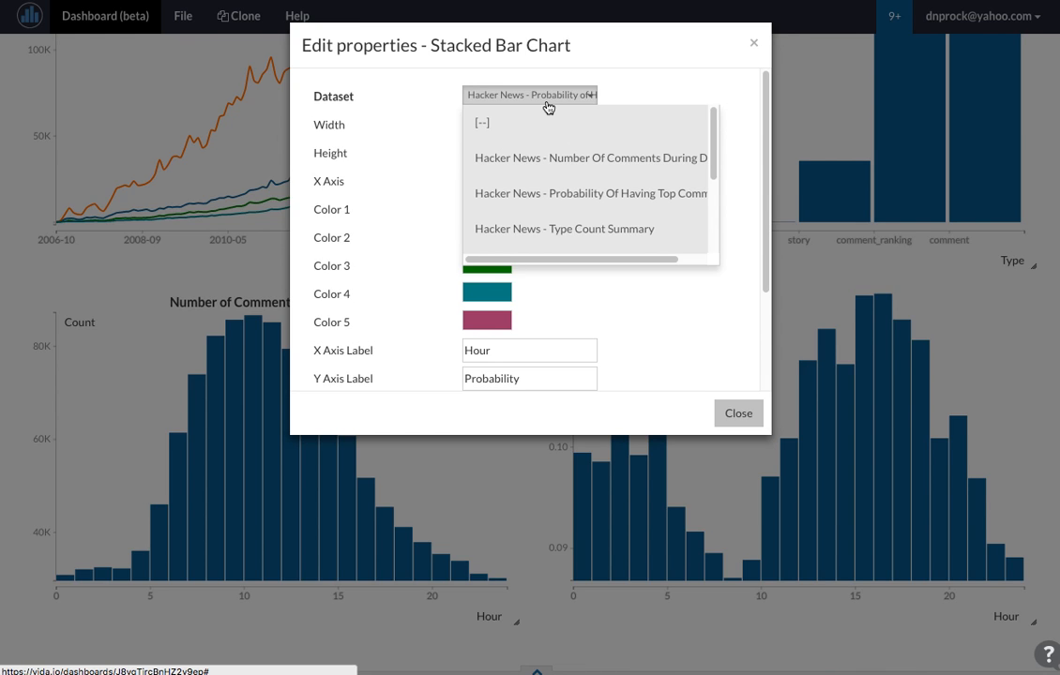
scroll(562, 232, down, 3)
click(544, 362)
text(Probability of Hving)
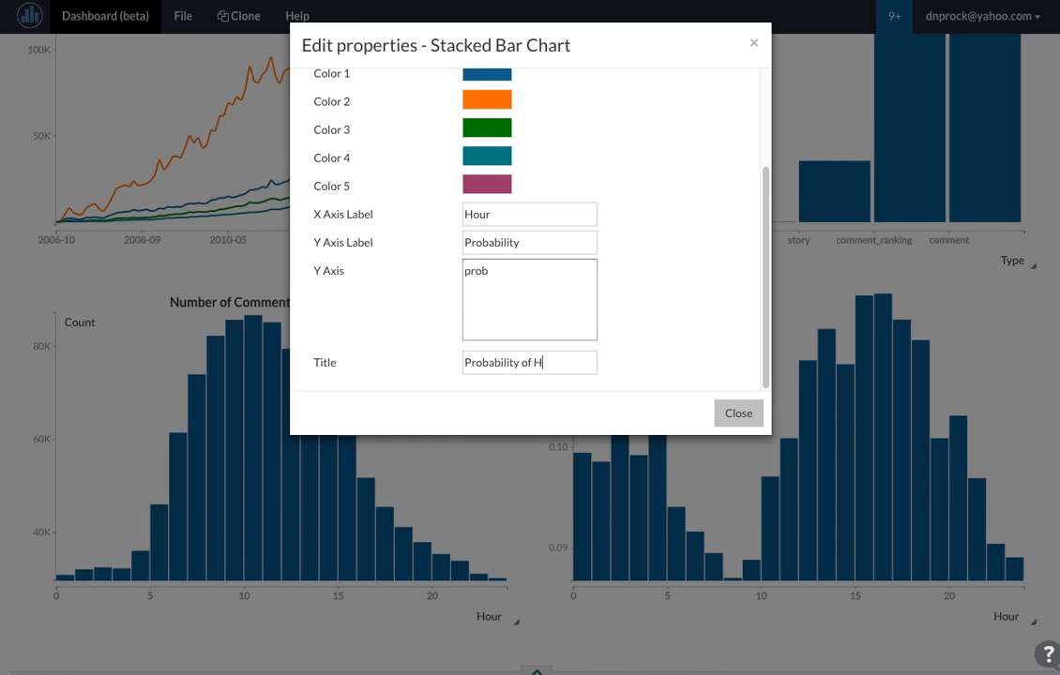
key(BackSpace)
key(BackSpace)
key(BackSpace)
key(BackSpace)
text(aving Top Comments)
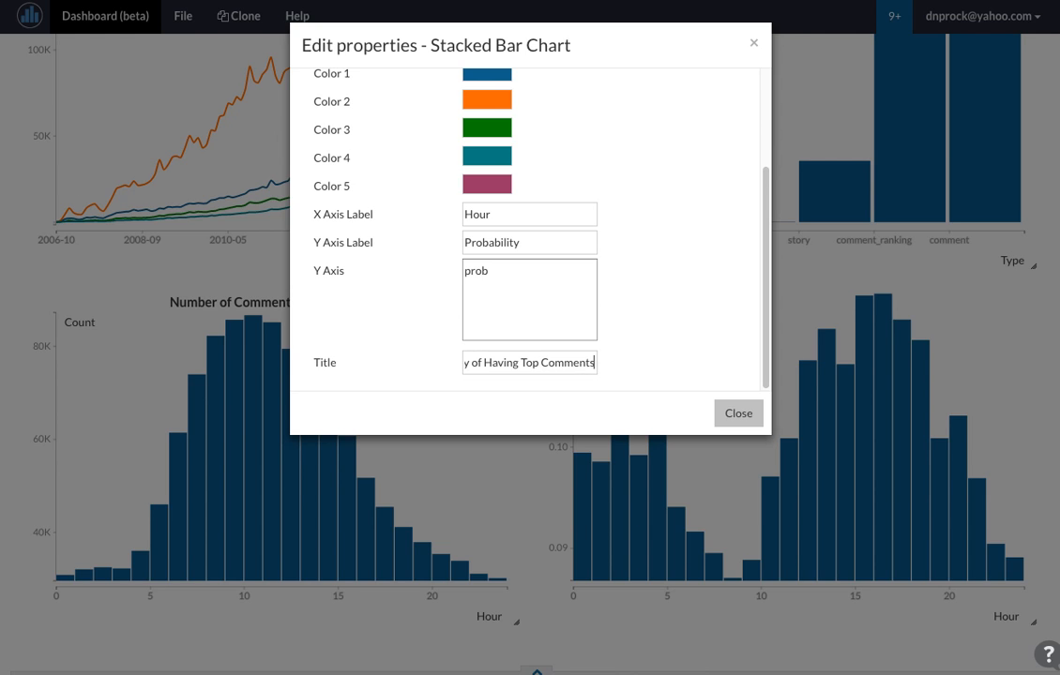
click(734, 414)
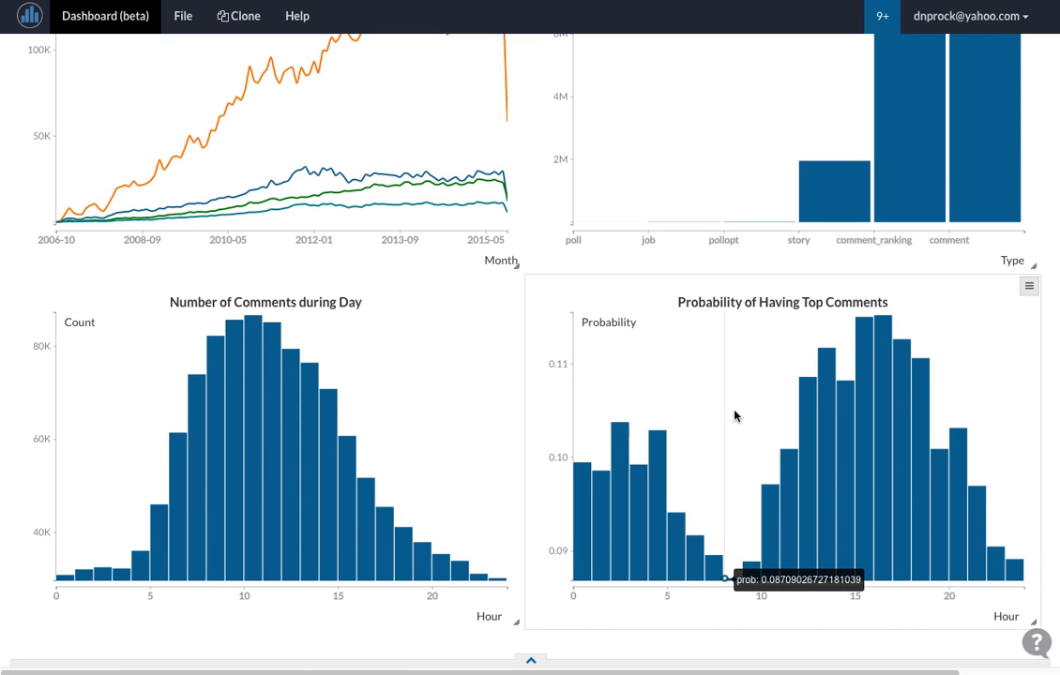
scroll(559, 388, up, 3)
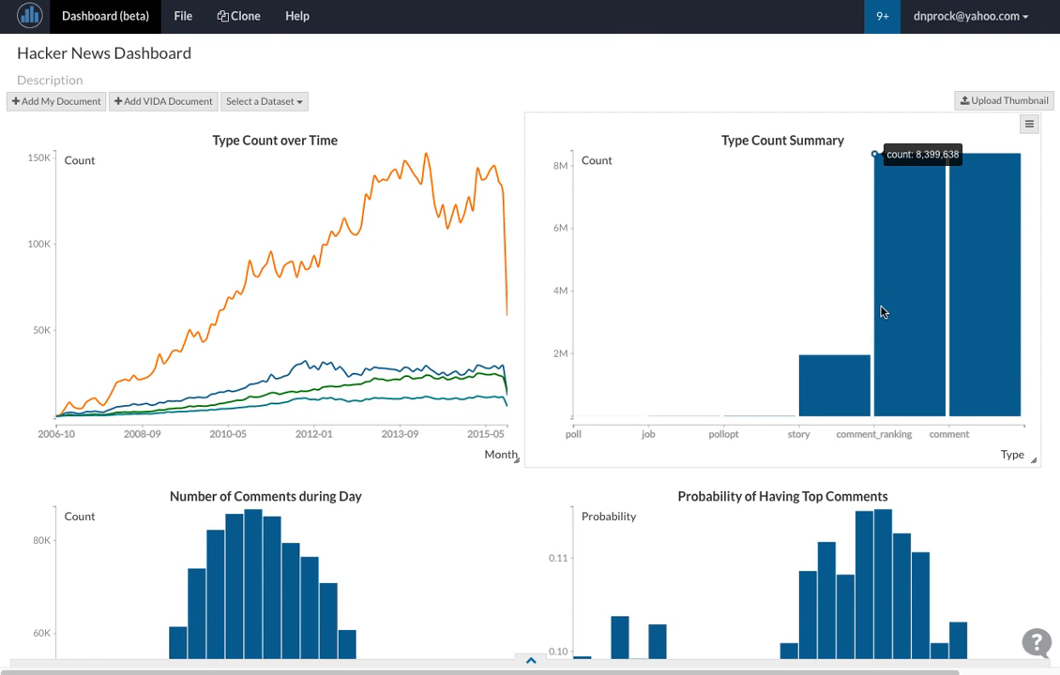
scroll(808, 390, down, 2)
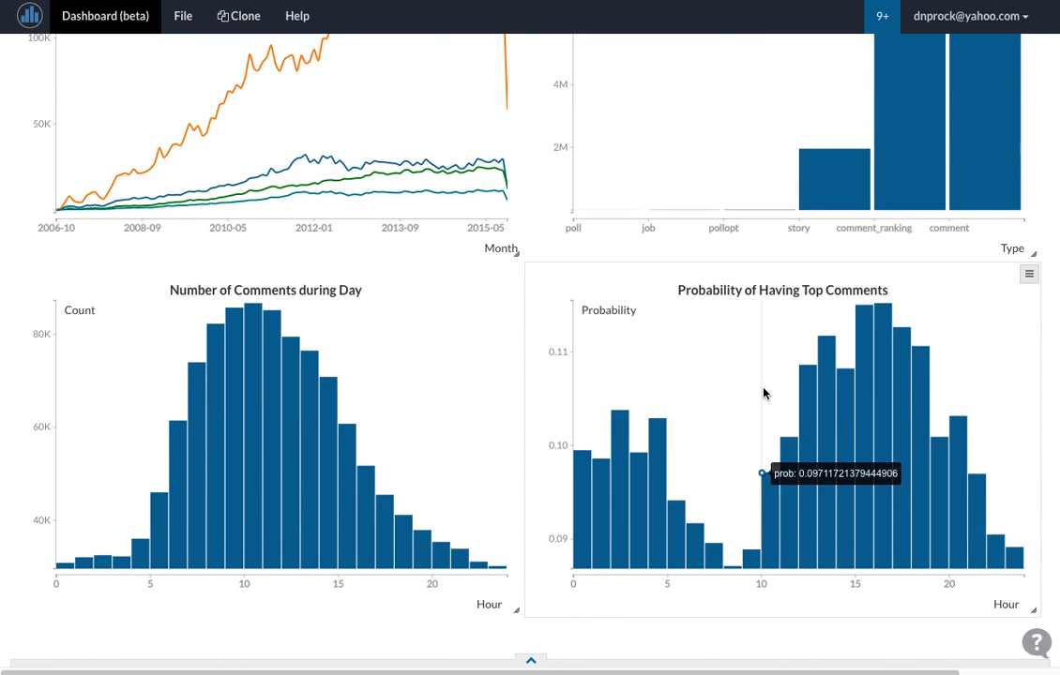
scroll(763, 393, up, 2)
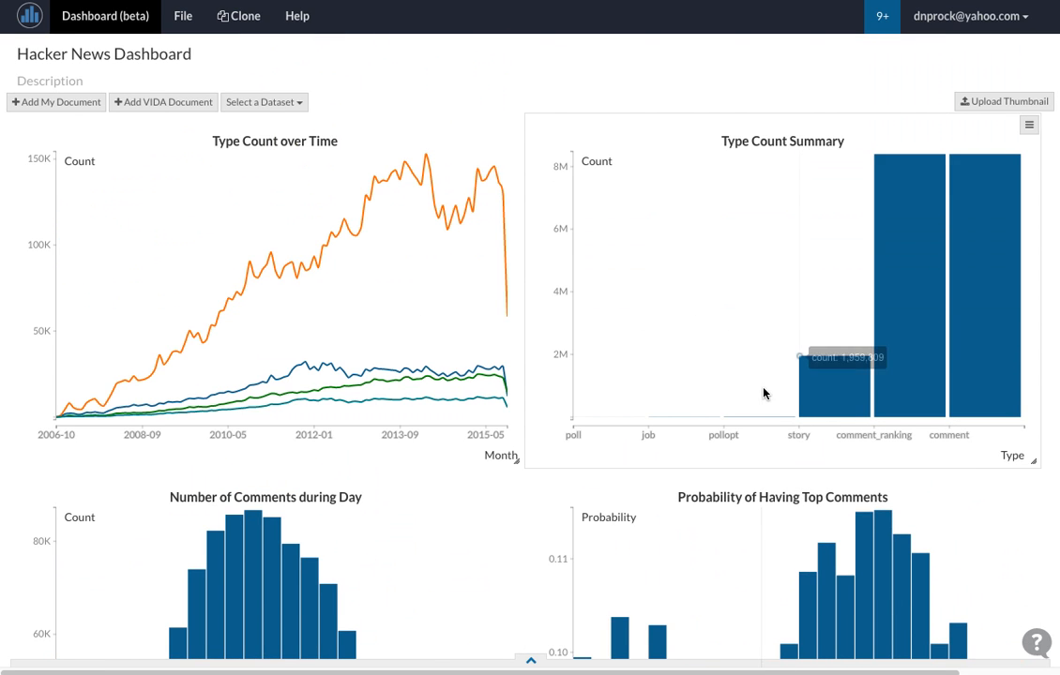